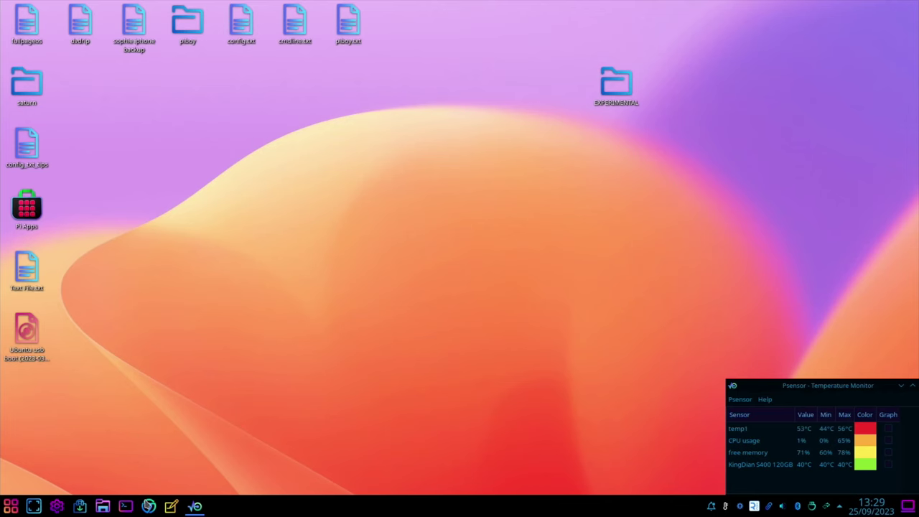
Step: Launch Chromium and load the motionEye camera page at 192.168.1.145
click(148, 506)
text(192)
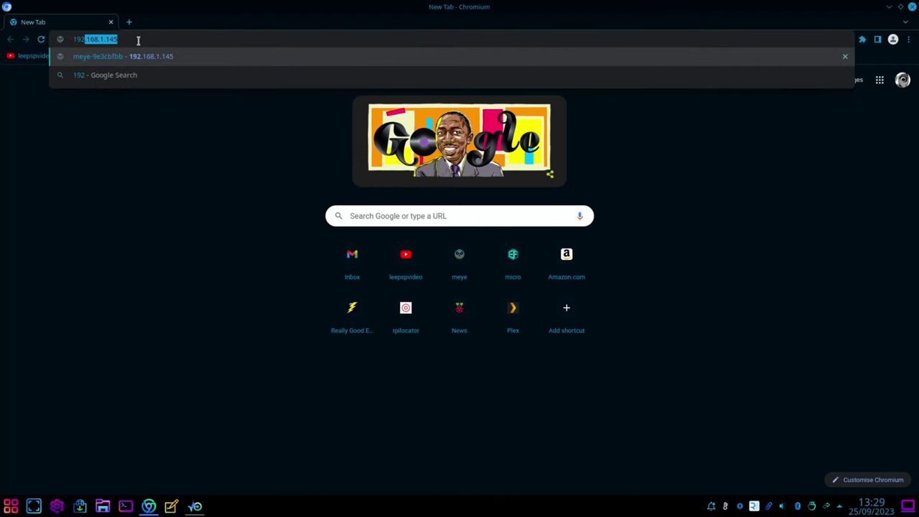
text(.168.1.)
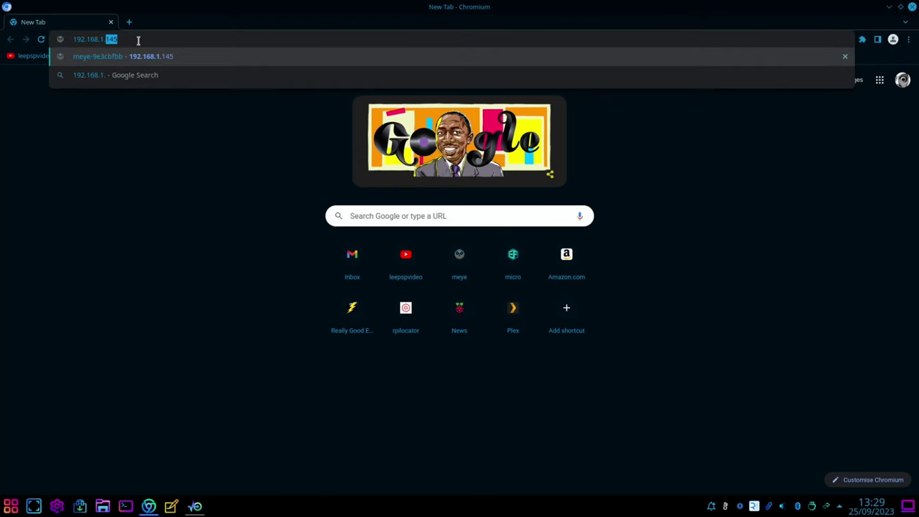
text(145)
key(Return)
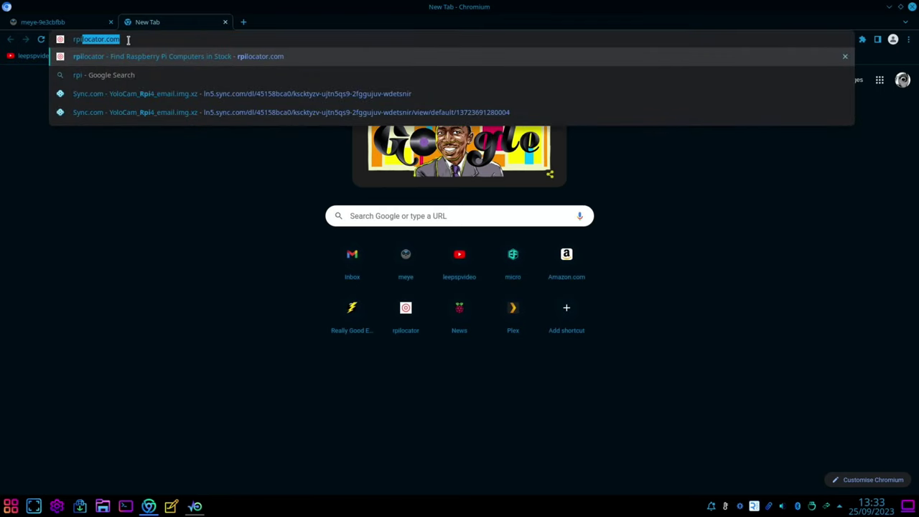
Step: Look up rpi-cam-web-interface and scroll its eLinux wiki page to Basic Installation
text(-cam-web-interface)
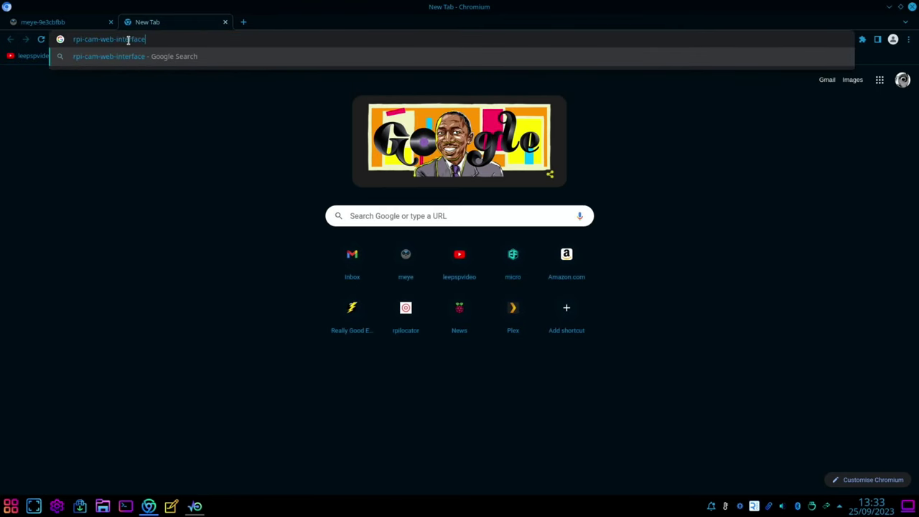
key(Return)
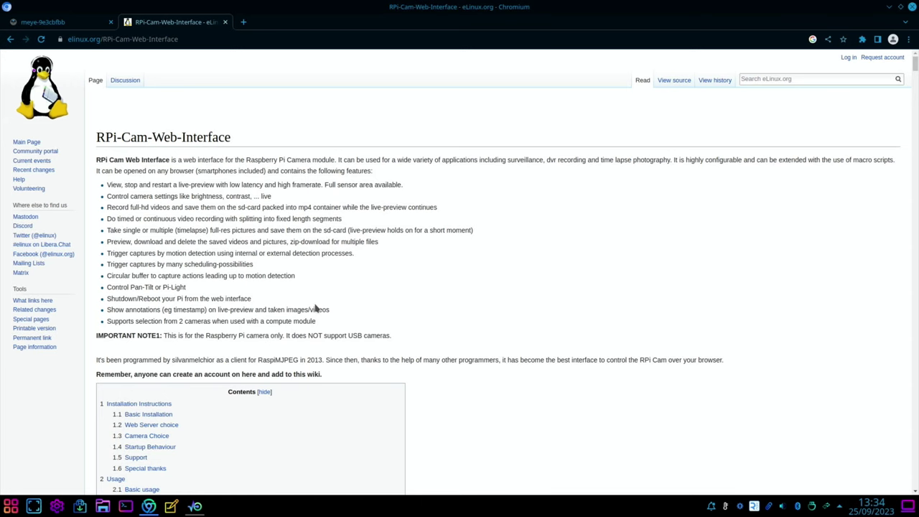
scroll(316, 308, down, 5)
scroll(316, 308, down, 20)
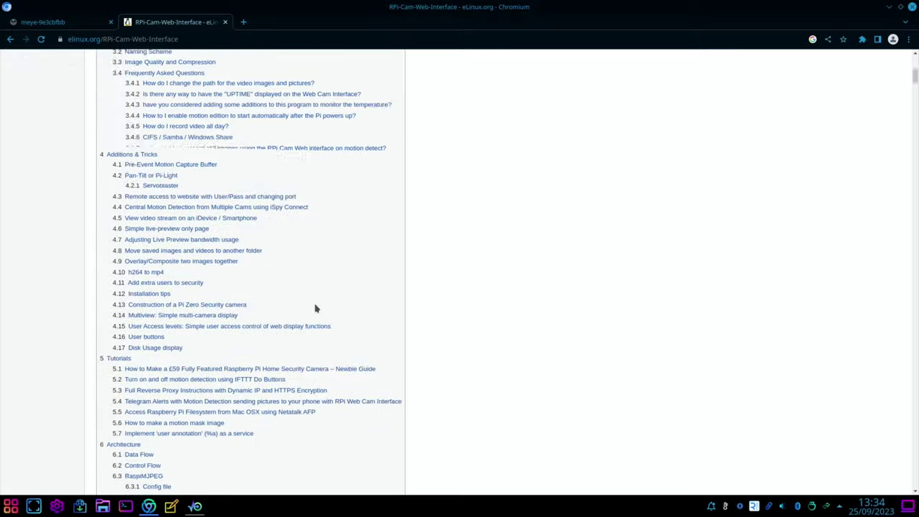
scroll(316, 308, down, 10)
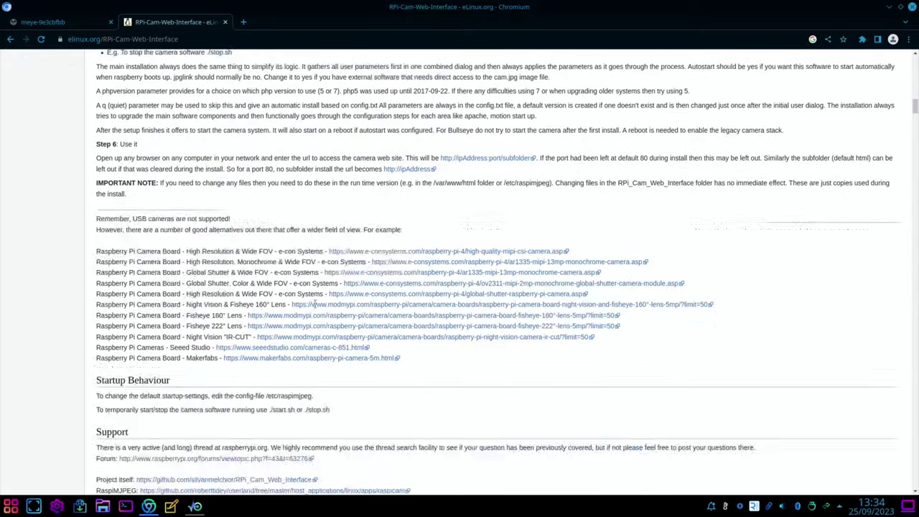
scroll(316, 307, up, 20)
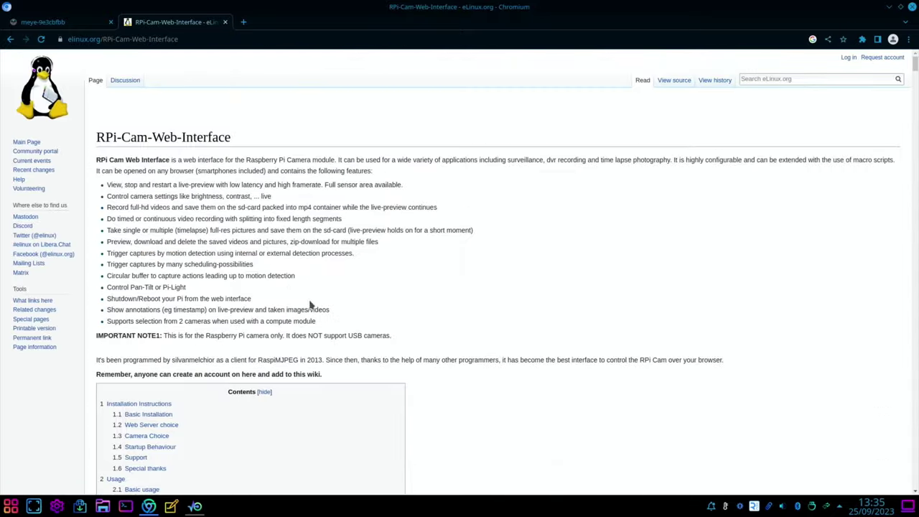
scroll(261, 253, down, 10)
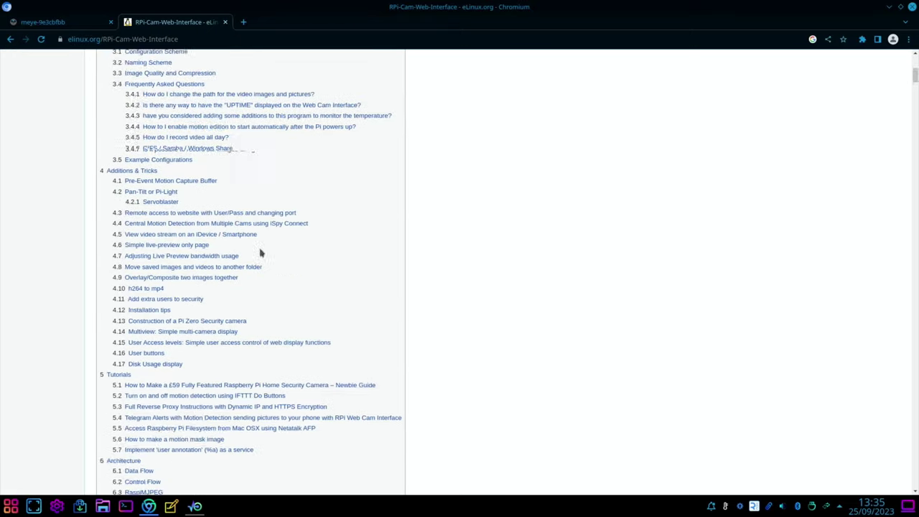
scroll(261, 252, down, 5)
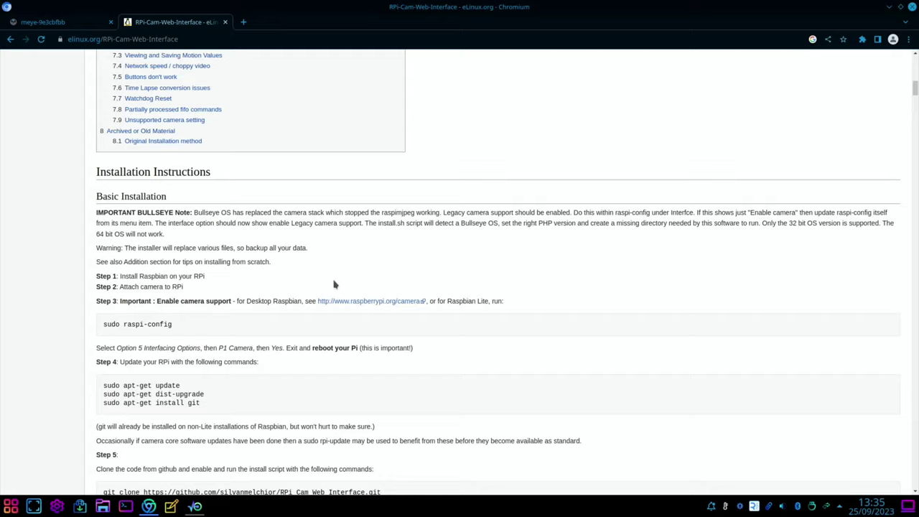
scroll(344, 283, down, 3)
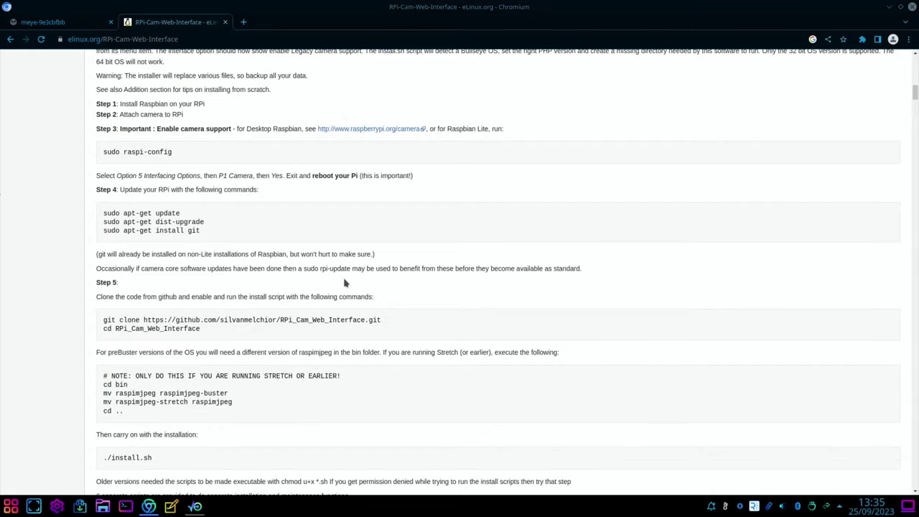
Step: Launch Raspberry Pi Imager and choose Raspberry Pi OS (Legacy) as the image
key(super)
text(imager)
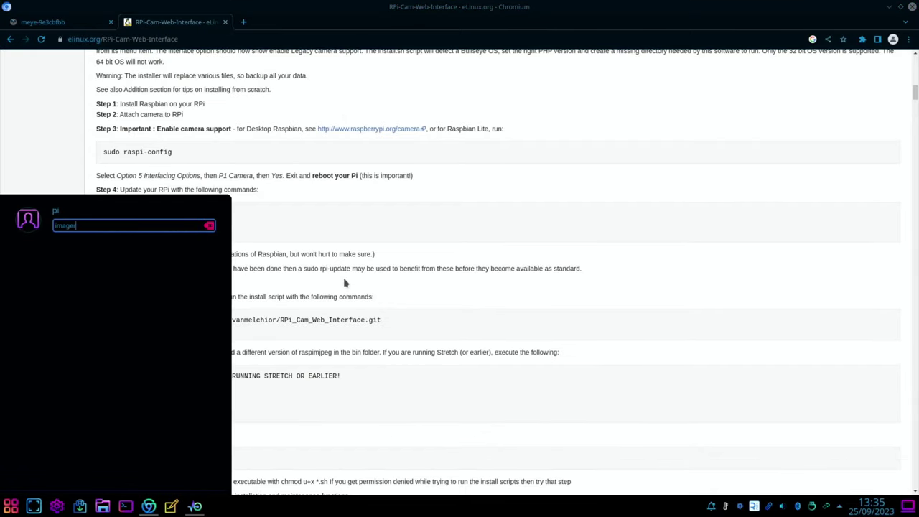
click(147, 257)
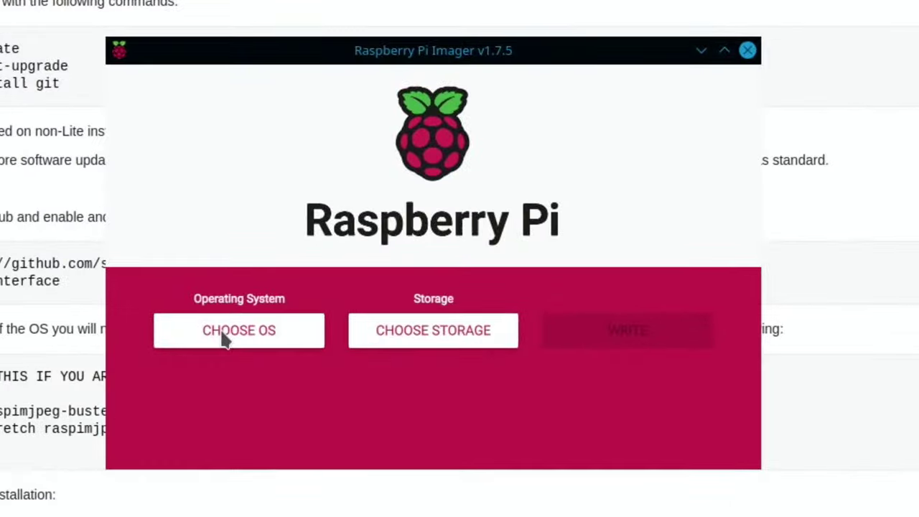
click(262, 348)
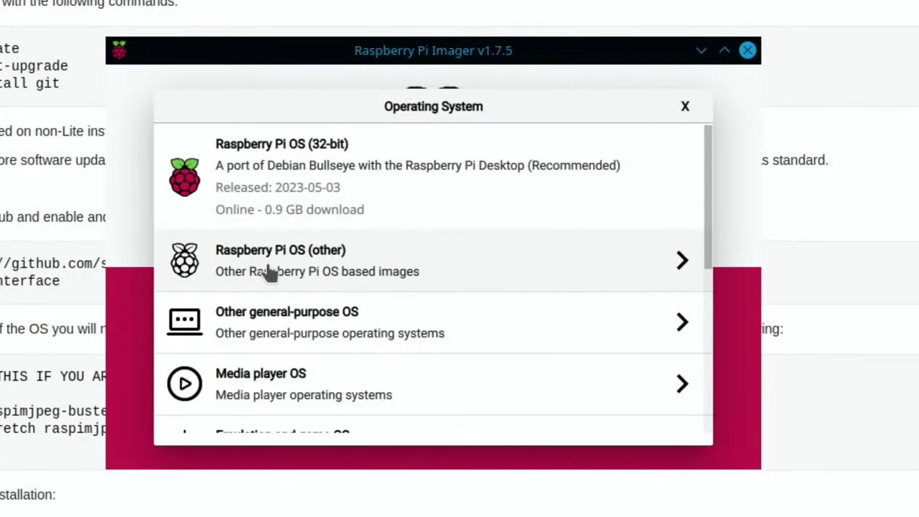
click(268, 269)
scroll(465, 254, down, 5)
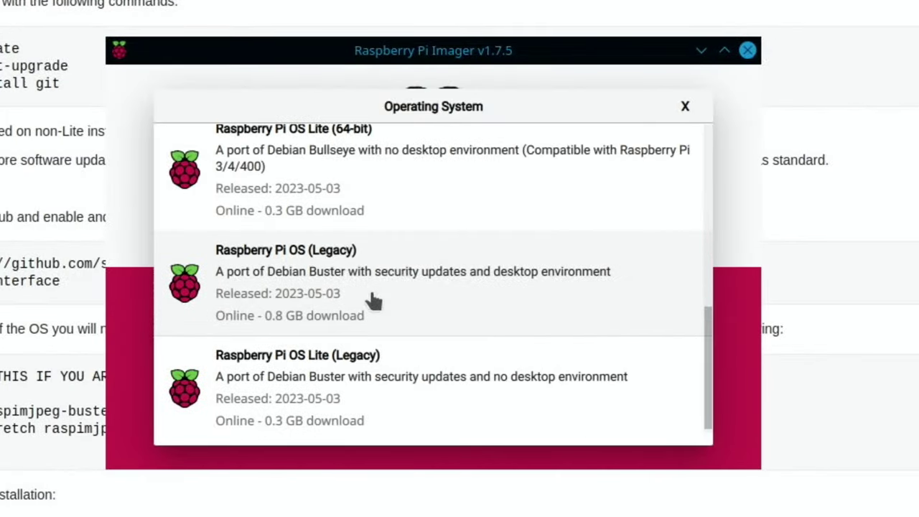
click(285, 283)
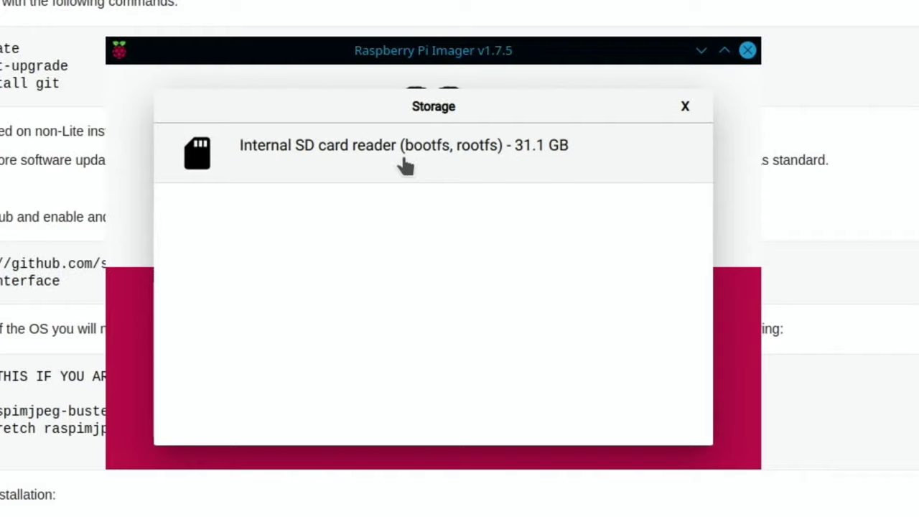
Step: Target the internal 31.1 GB SD card and start writing, confirming the erase
click(400, 164)
click(601, 349)
click(455, 341)
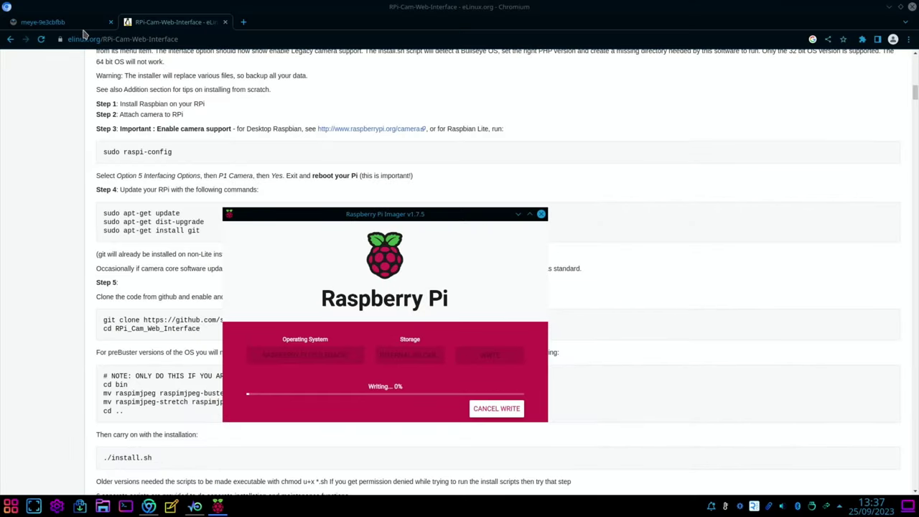
Step: Log in as admin on the motionEye camera page and shut down the camera's Pi
click(72, 23)
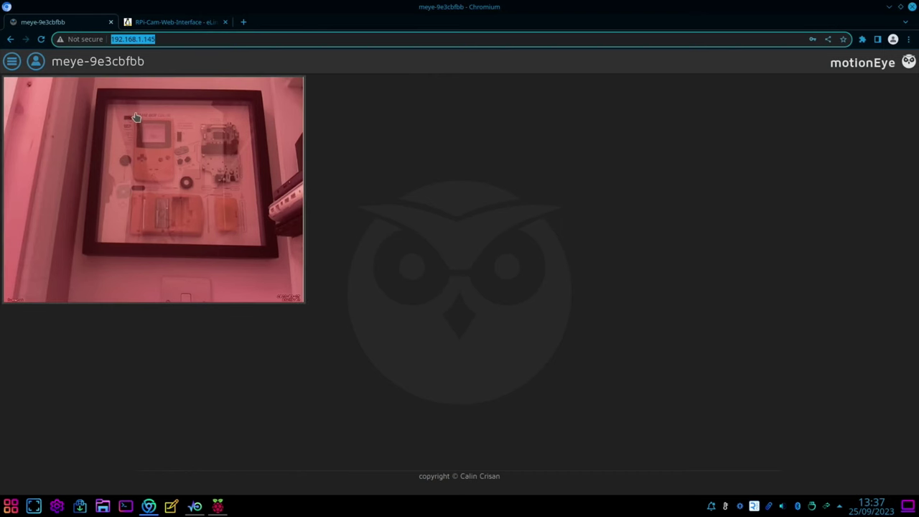
click(12, 62)
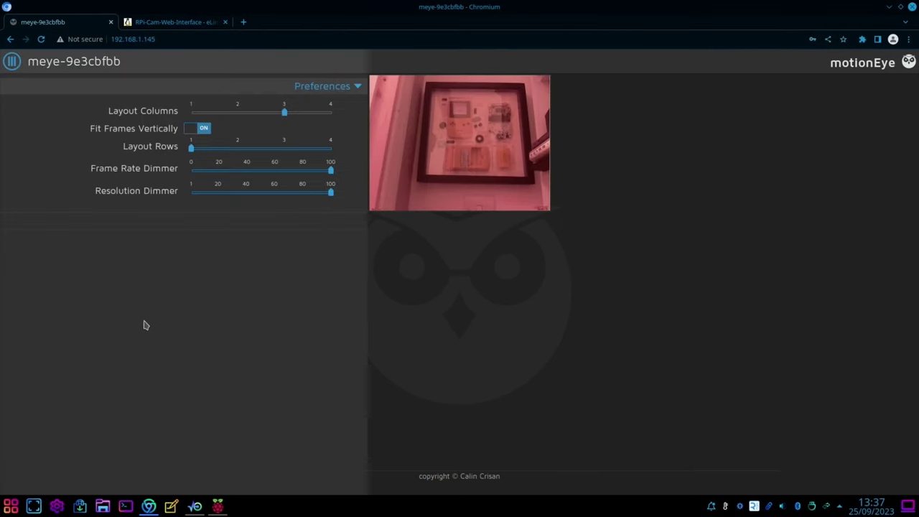
click(13, 62)
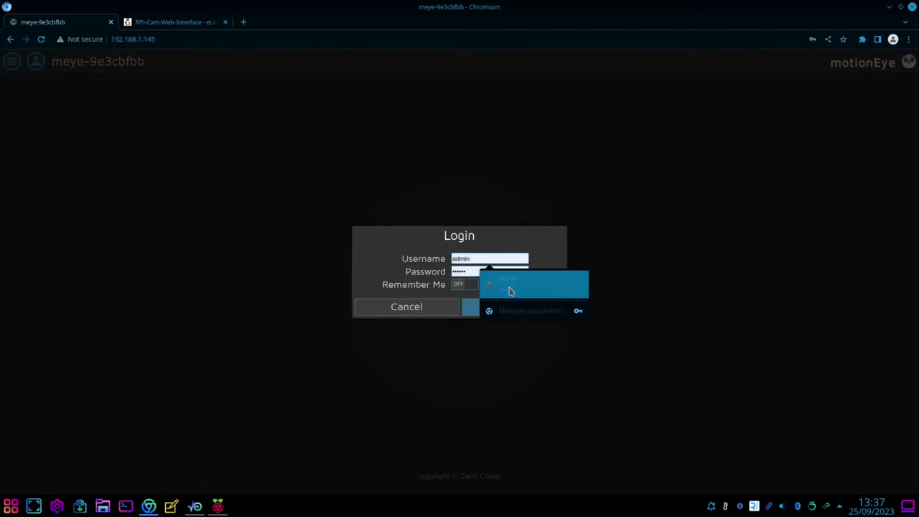
click(509, 287)
click(514, 306)
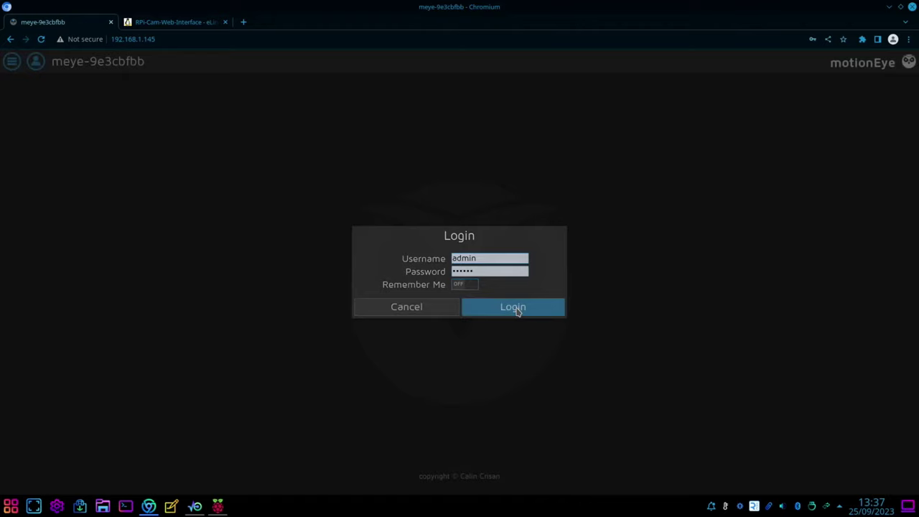
click(12, 63)
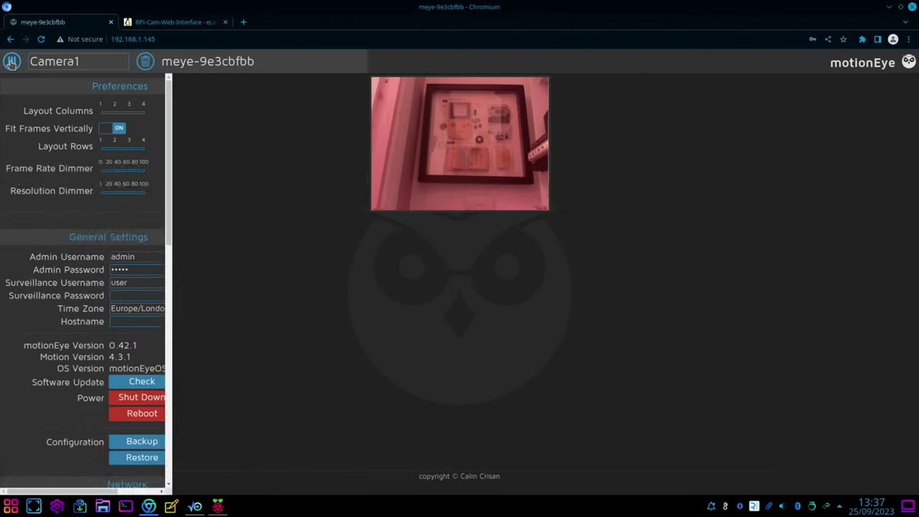
click(202, 401)
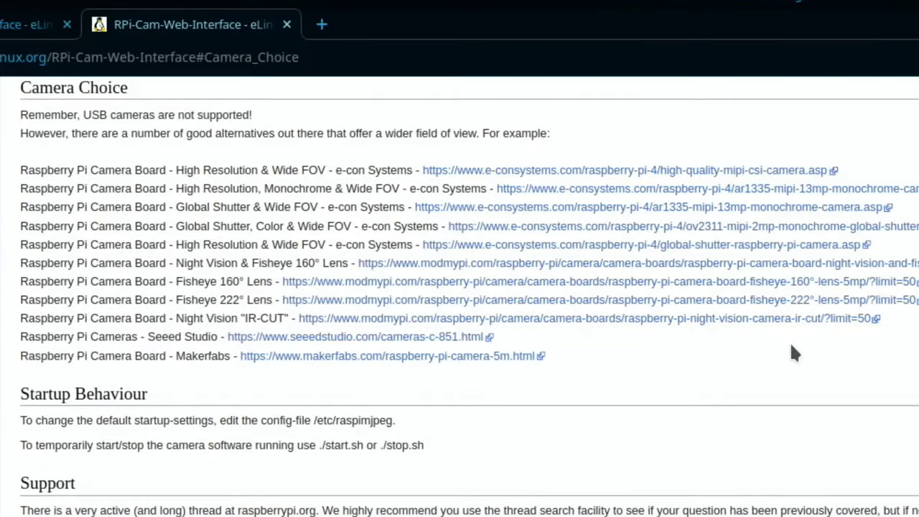
Step: Scroll the RPi-Cam-Web-Interface wiki past Scheduler and Motion Detection to the Architecture diagram
scroll(792, 346, up, 10)
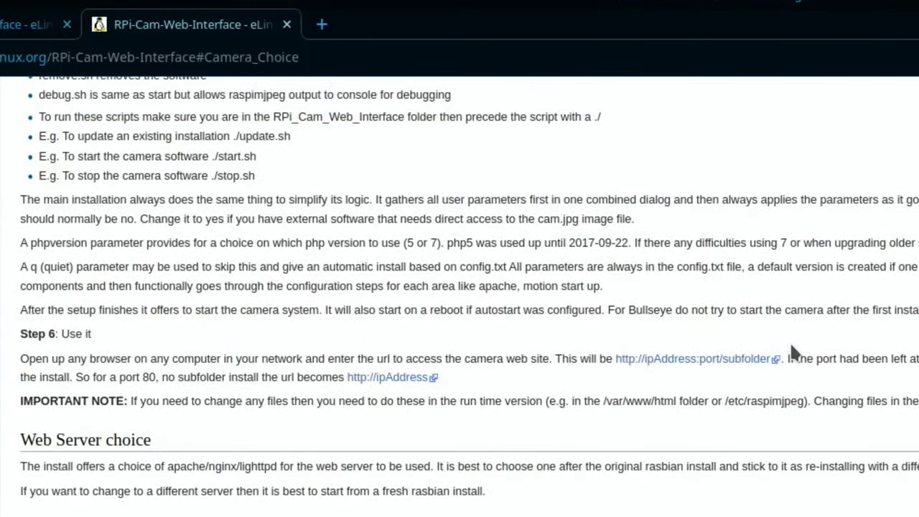
scroll(792, 347, down, 5)
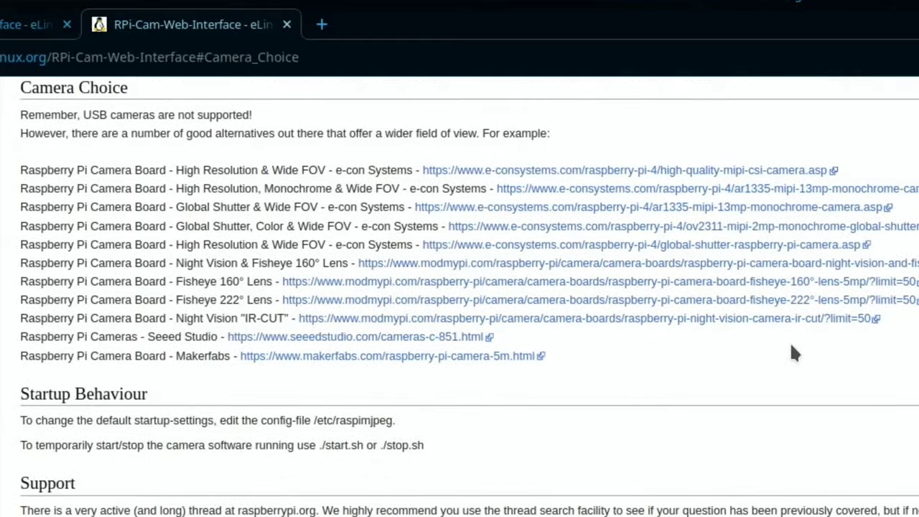
scroll(795, 352, down, 3)
scroll(795, 351, up, 15)
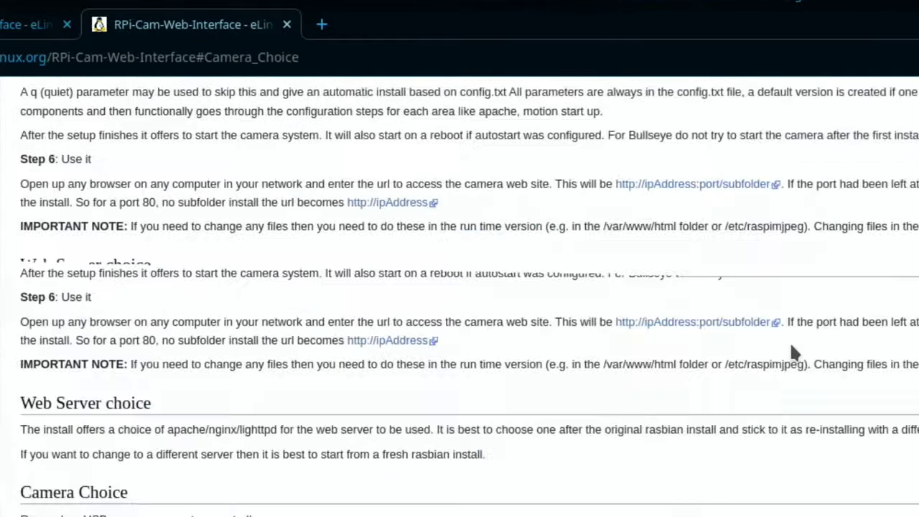
scroll(795, 352, up, 15)
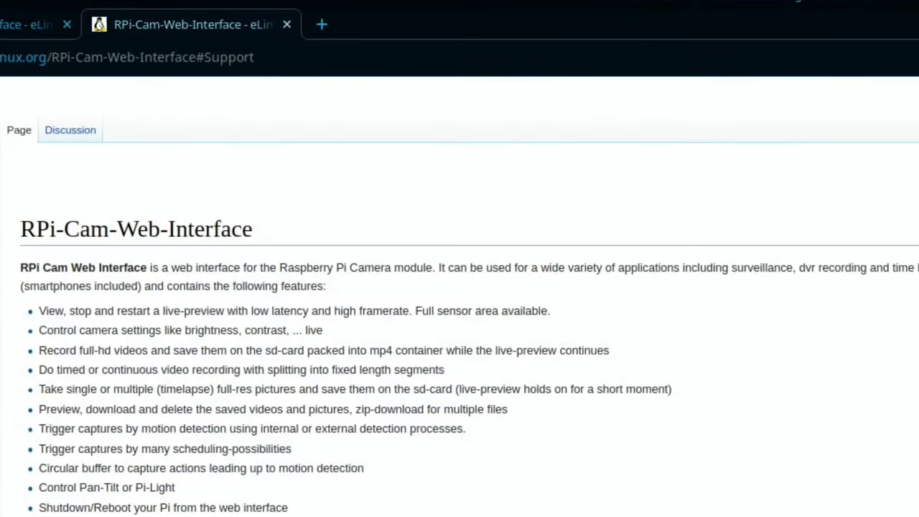
scroll(794, 352, down, 8)
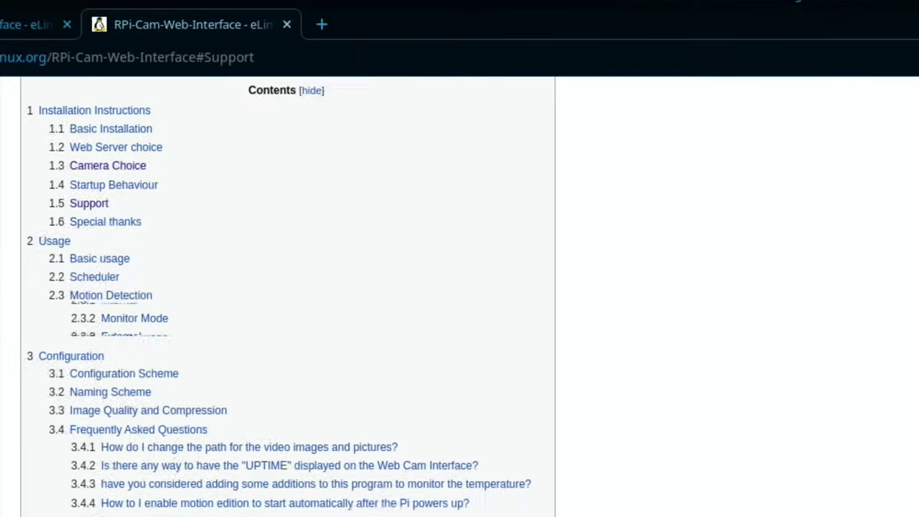
scroll(795, 351, down, 15)
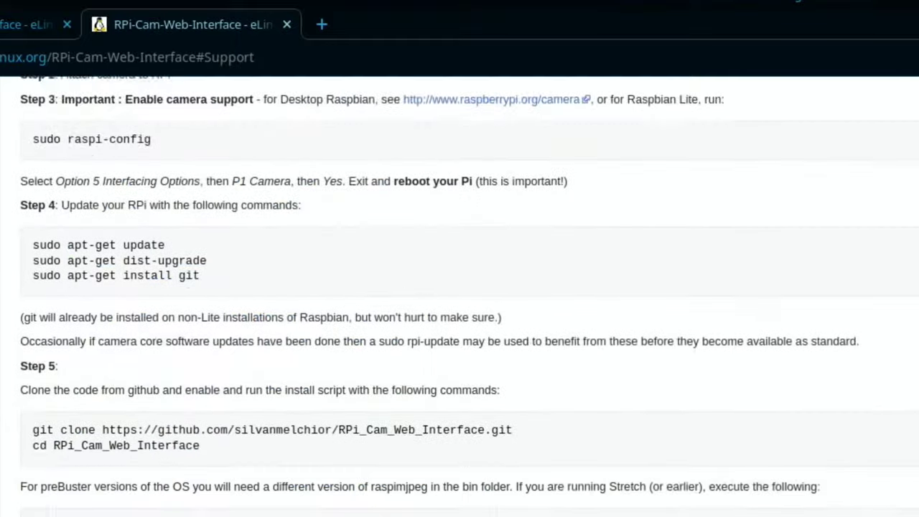
scroll(469, 284, down, 4)
scroll(459, 294, down, 20)
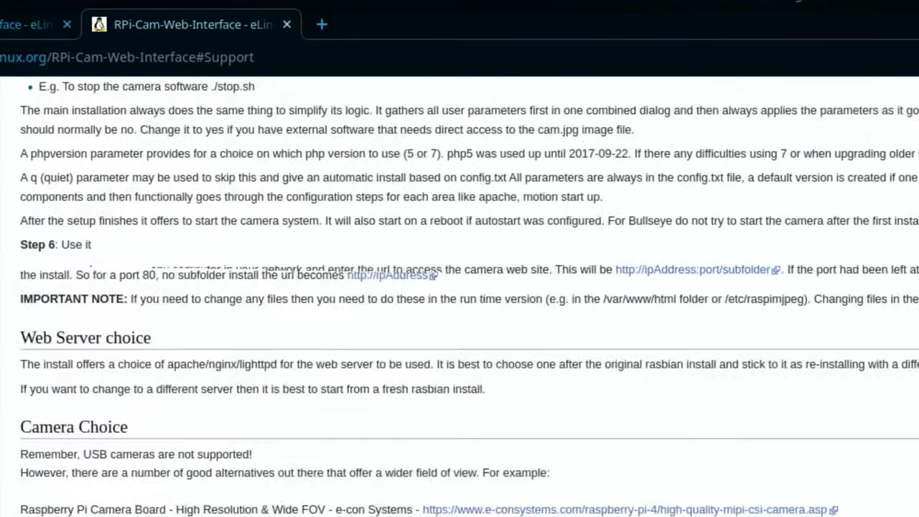
scroll(459, 294, down, 20)
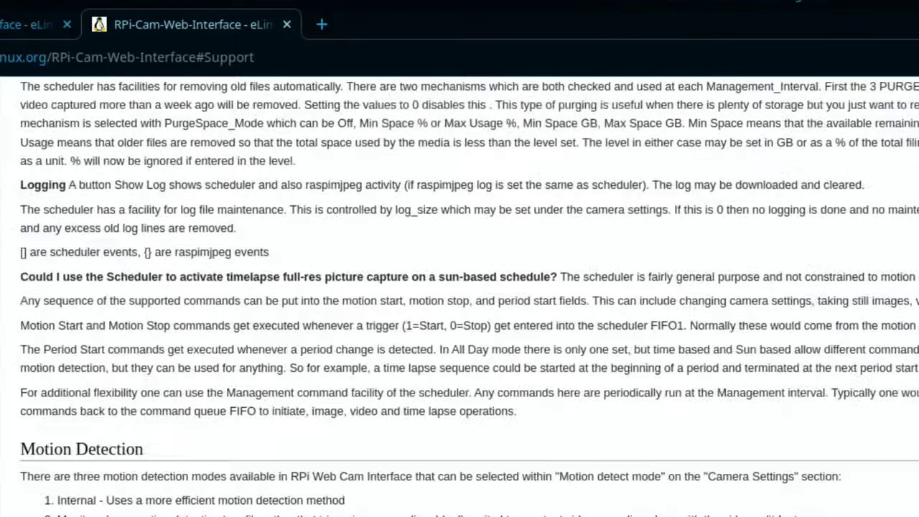
scroll(460, 294, down, 20)
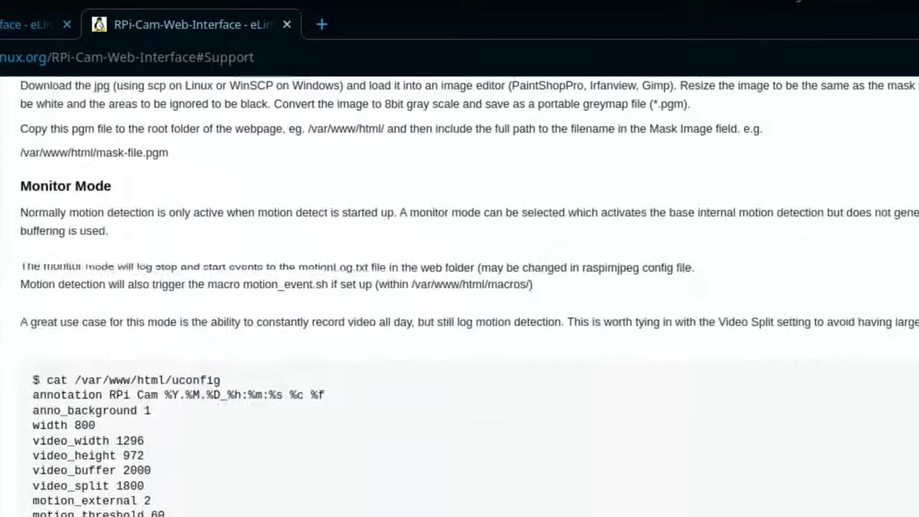
scroll(459, 295, down, 20)
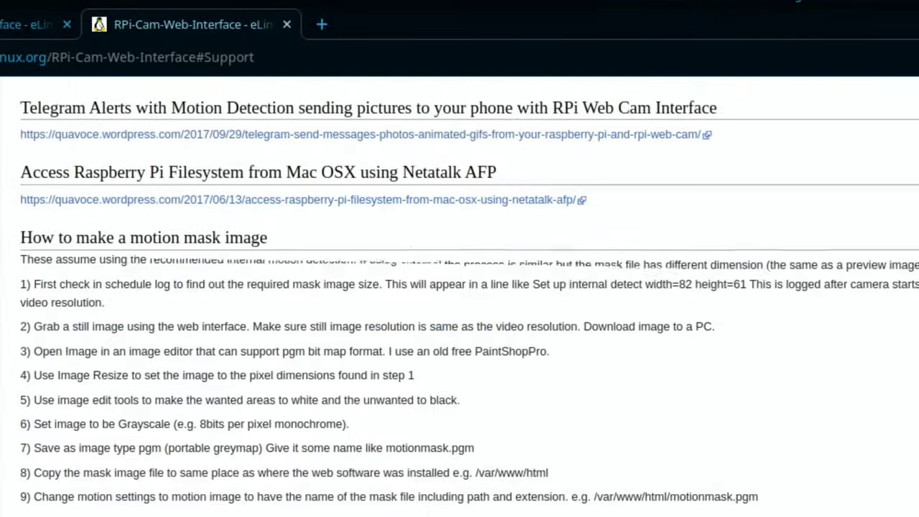
scroll(460, 295, down, 20)
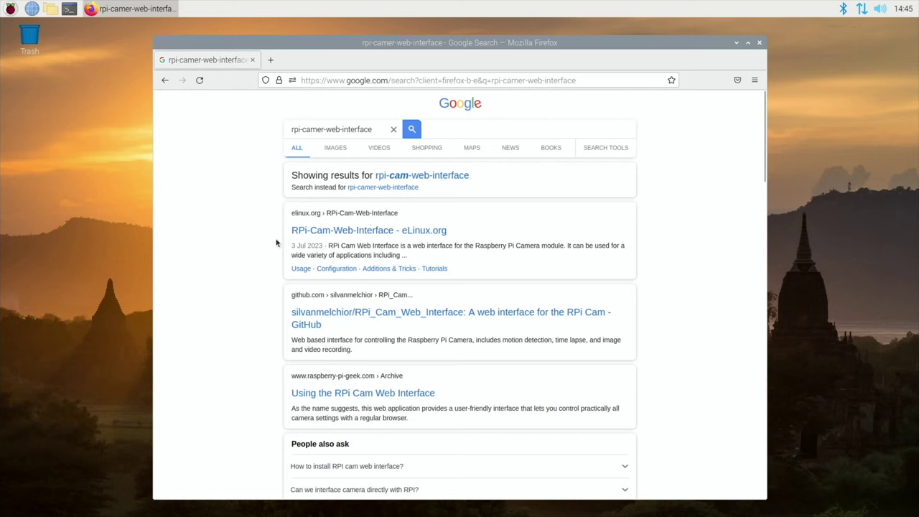
Step: Open the eLinux wiki result, then test the camera with libcamera-hello and libcamera-still -o test.jpg
click(308, 233)
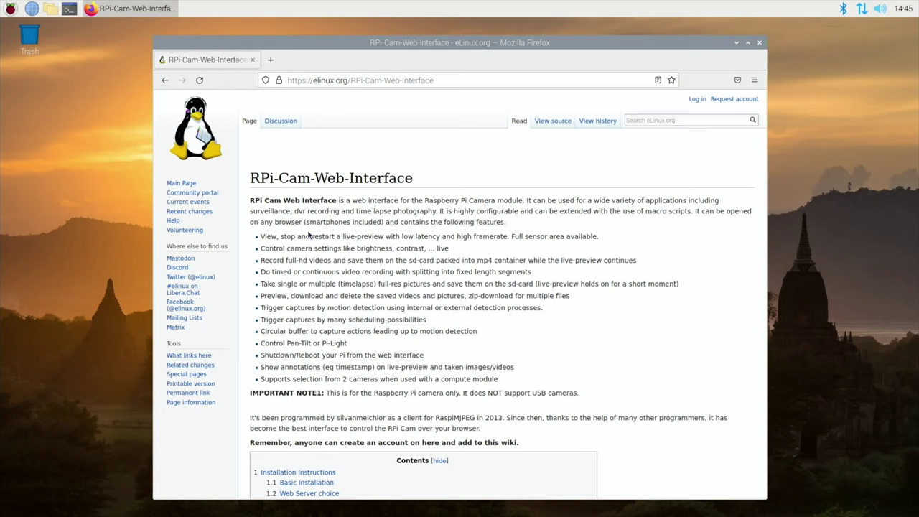
key(ctrl+alt+t)
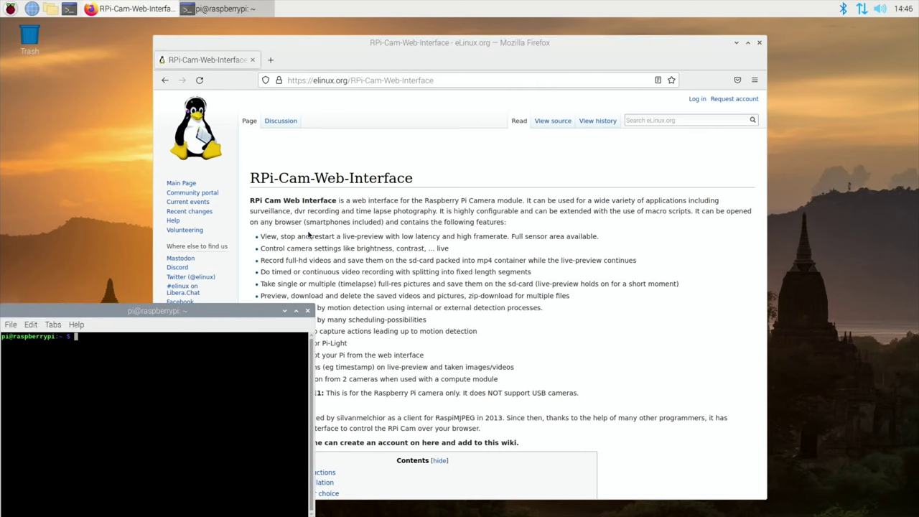
text(libcamera-hello)
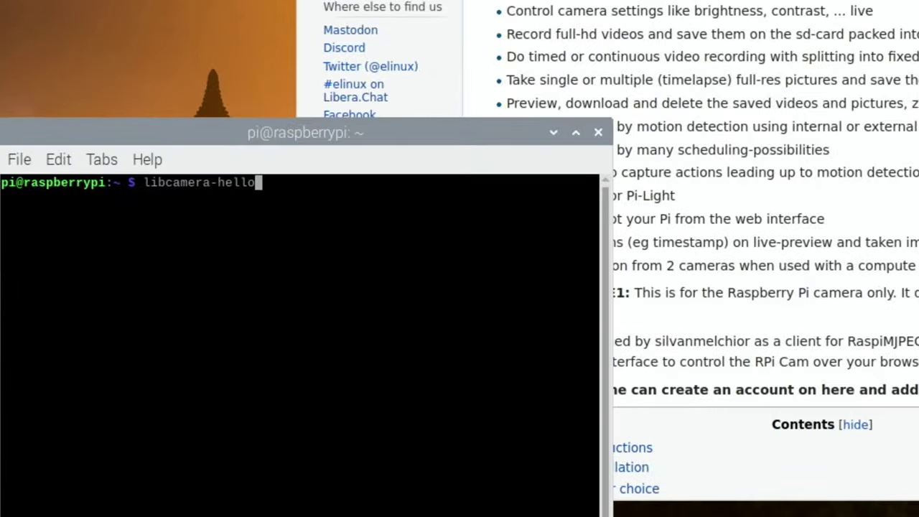
key(Return)
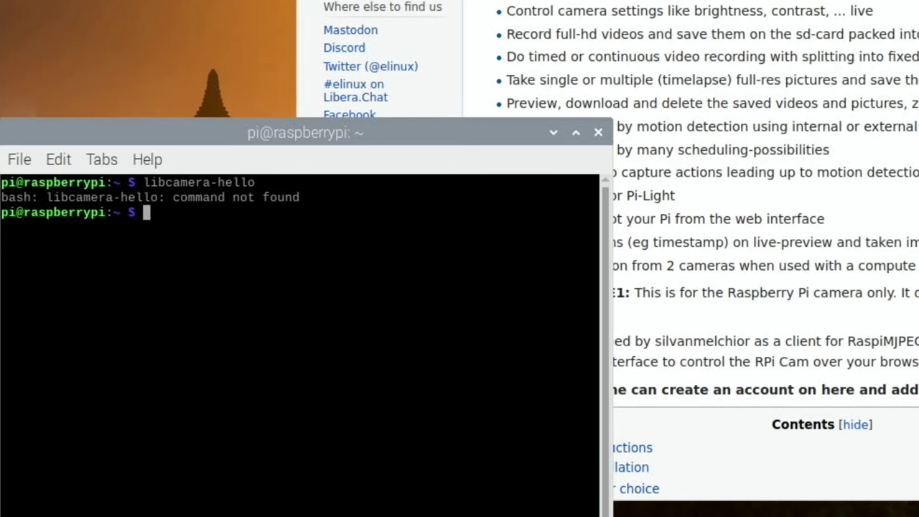
text(libcamera-still -o test.jpg)
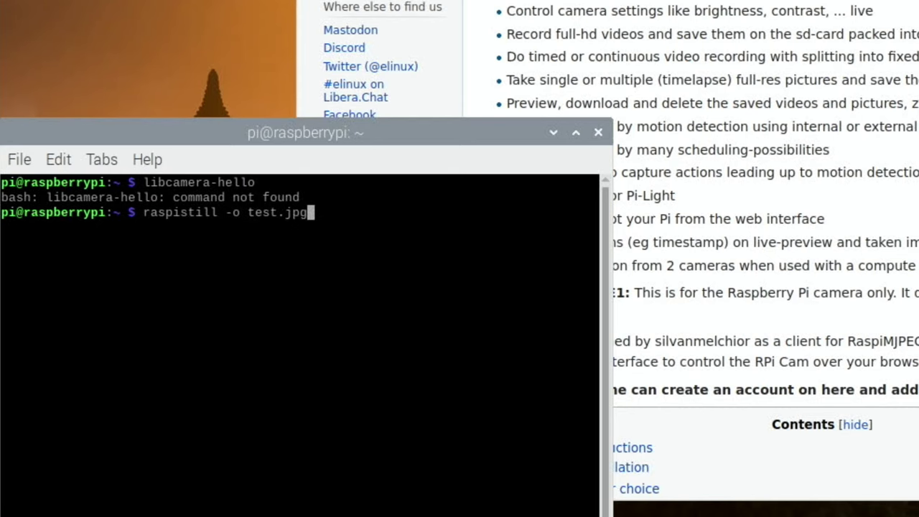
key(Return)
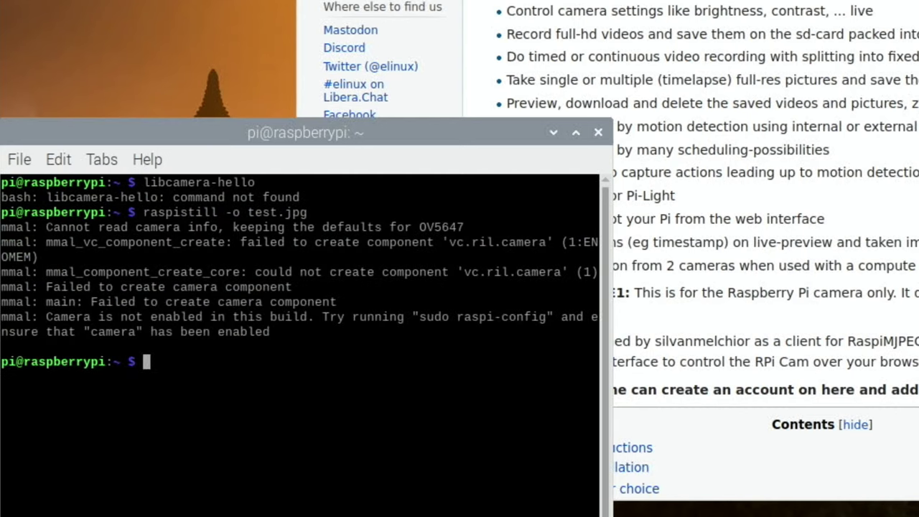
Step: Scroll the wiki page down to its Installation Instructions
key(alt+Tab)
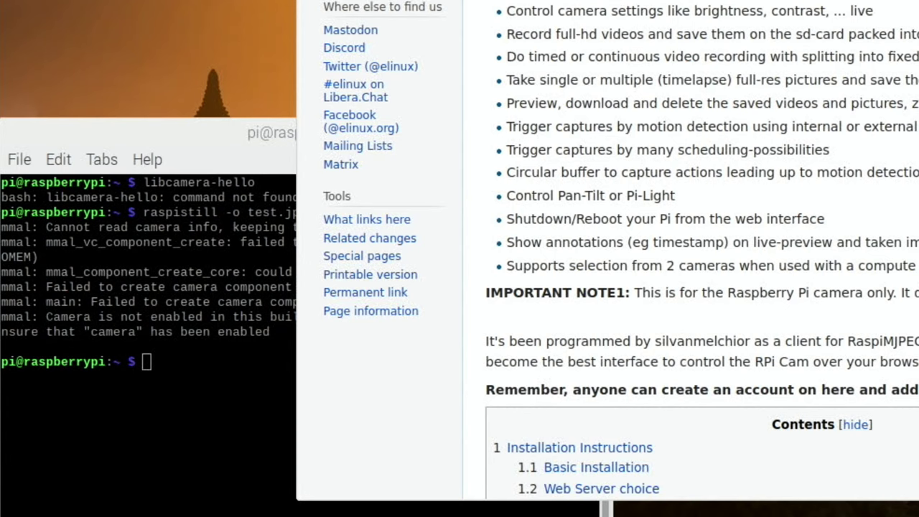
scroll(814, 33, down, 7)
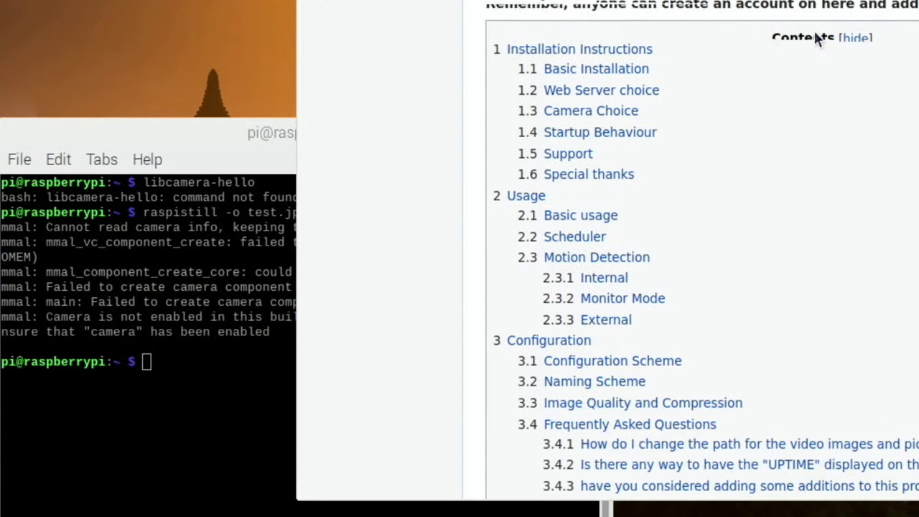
scroll(814, 35, down, 5)
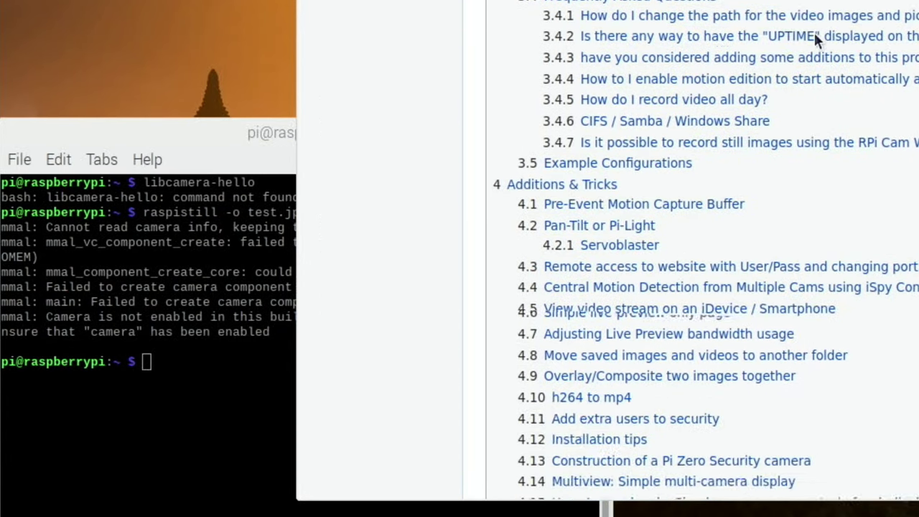
scroll(814, 36, down, 20)
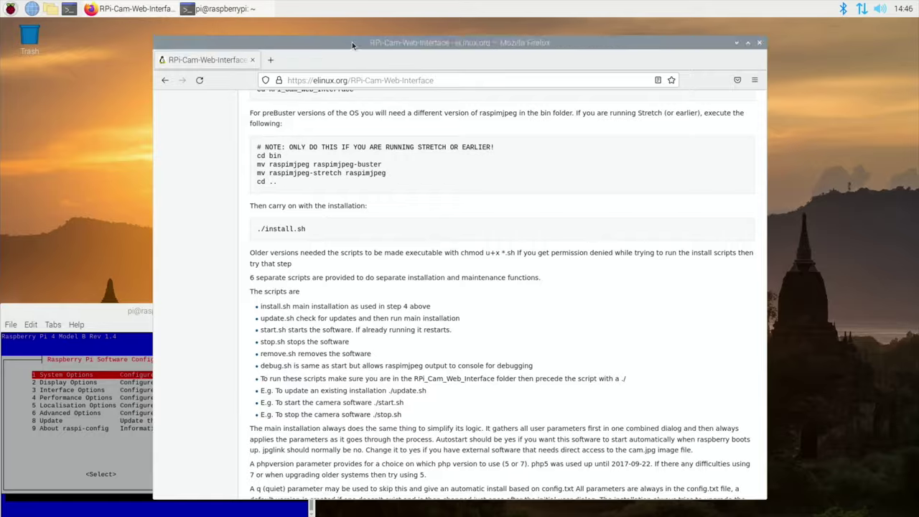
Step: Enable the camera through raspi-config's Interface Options > P1 Camera and head to Finish
drag(351, 41, 522, 39)
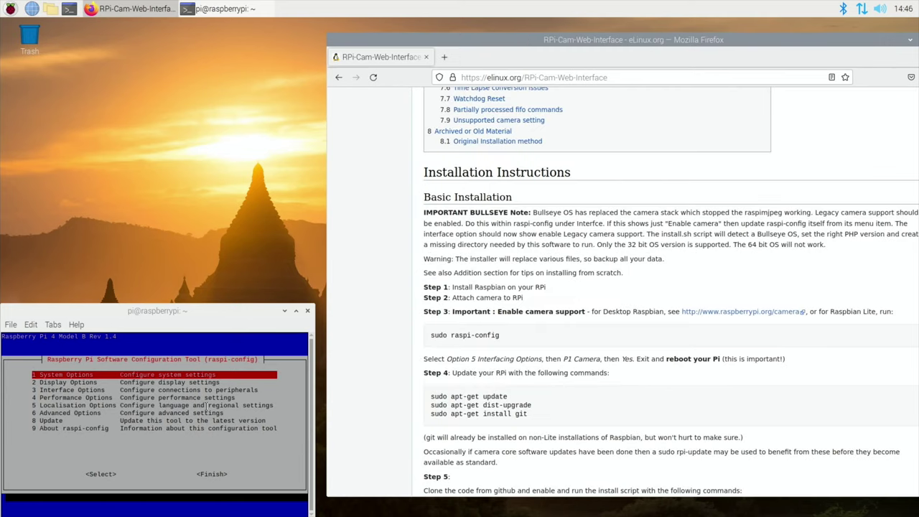
click(41, 463)
key(Down)
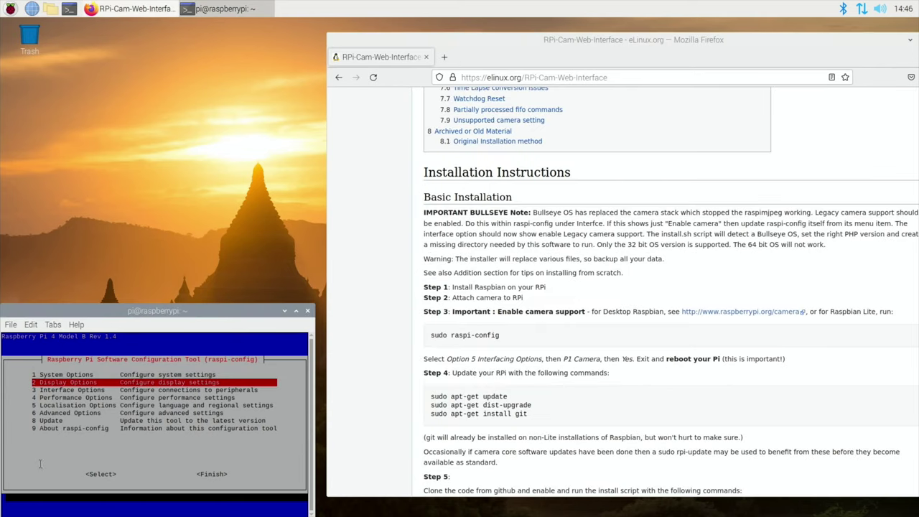
key(Down)
key(Return)
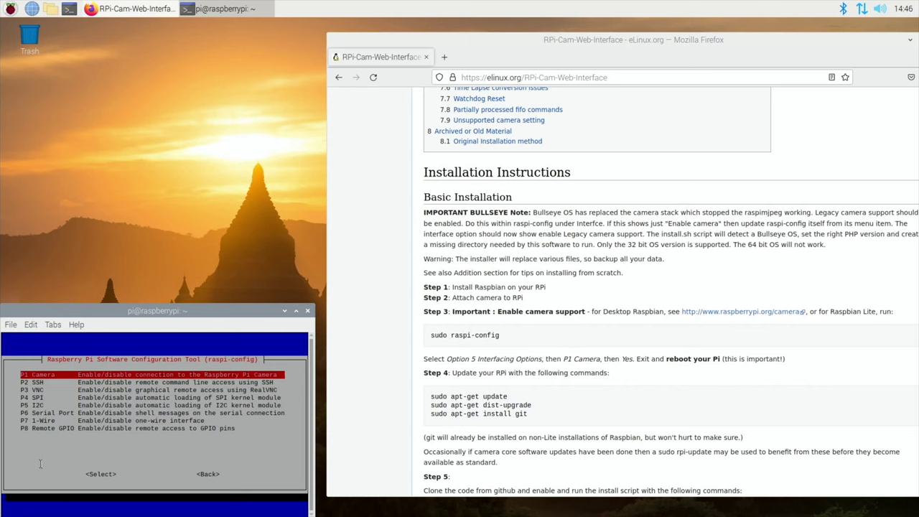
key(Return)
key(Left)
key(Return)
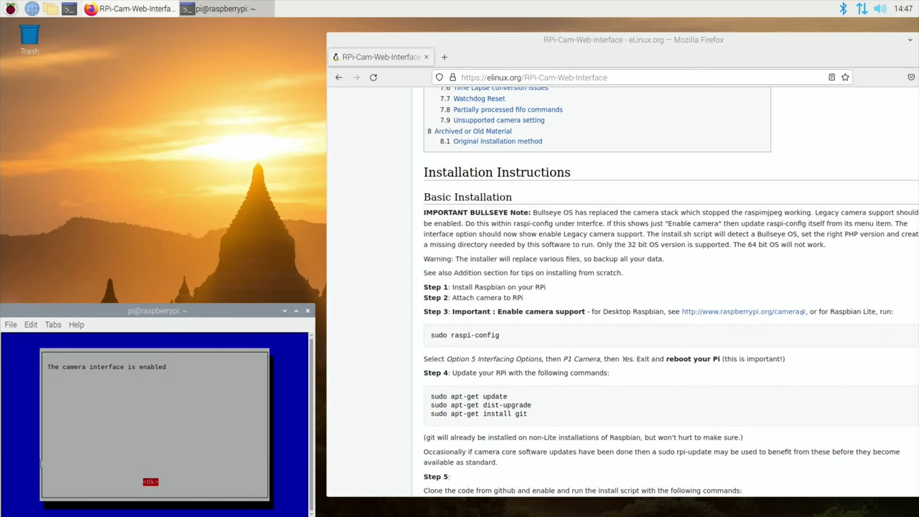
key(Return)
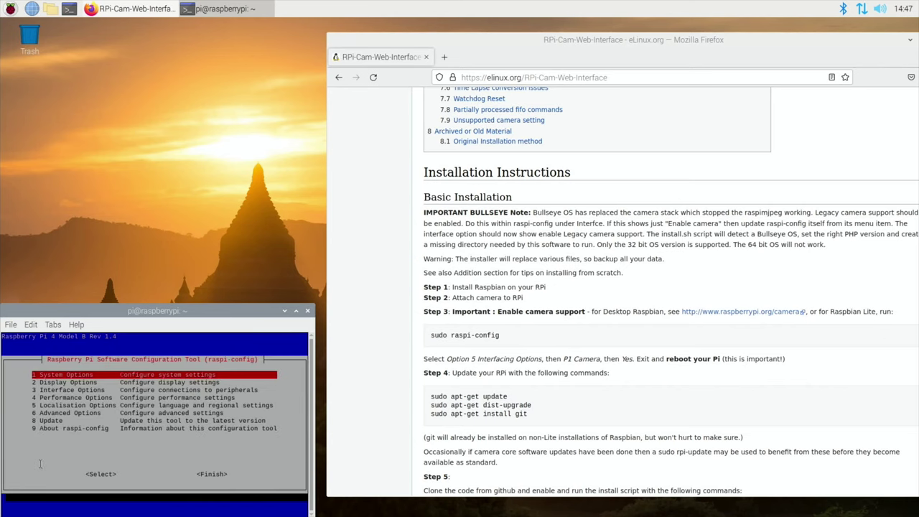
key(Tab)
key(Tab)
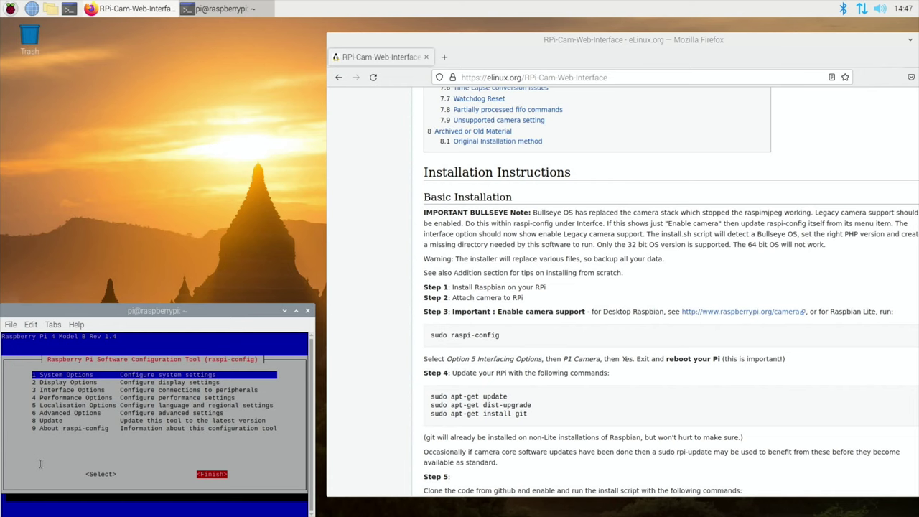
Step: Close raspi-config and, after the reboot, recall raspistill -o test.jpg in a fresh terminal
click(307, 311)
click(69, 13)
text(raspistill -o test.jpg)
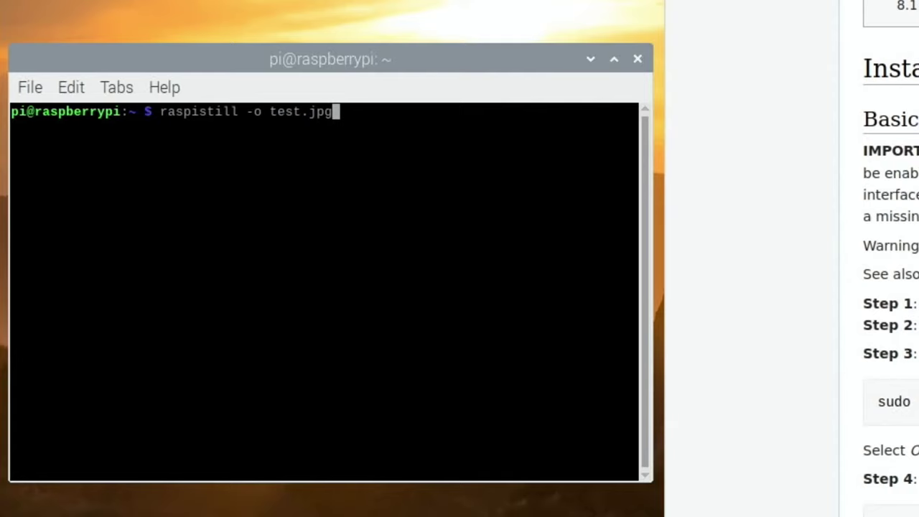
key(Return)
key(Up)
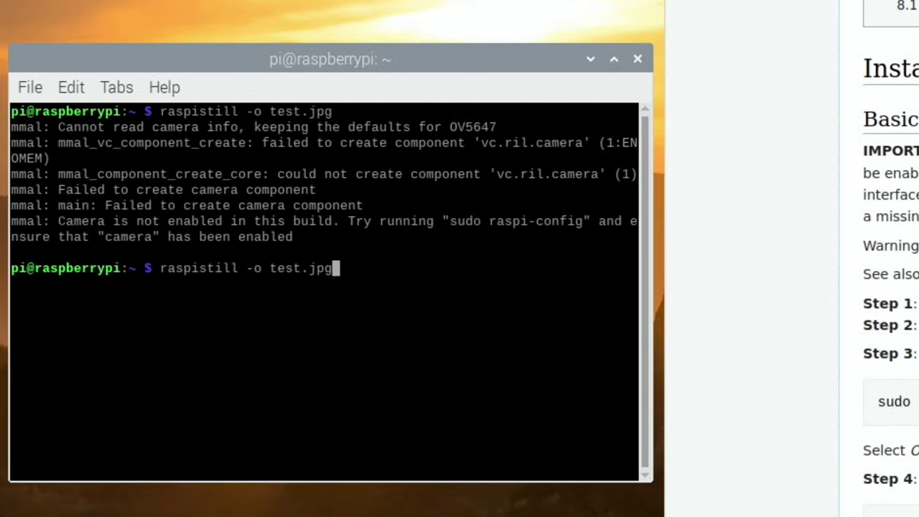
key(BackSpace)
key(BackSpace)
key(BackSpace)
key(BackSpace)
key(BackSpace)
key(BackSpace)
key(BackSpace)
key(BackSpace)
key(BackSpace)
key(BackSpace)
key(BackSpace)
key(BackSpace)
key(BackSpace)
key(BackSpace)
key(BackSpace)
key(BackSpace)
key(BackSpace)
key(BackSpace)
key(BackSpace)
key(BackSpace)
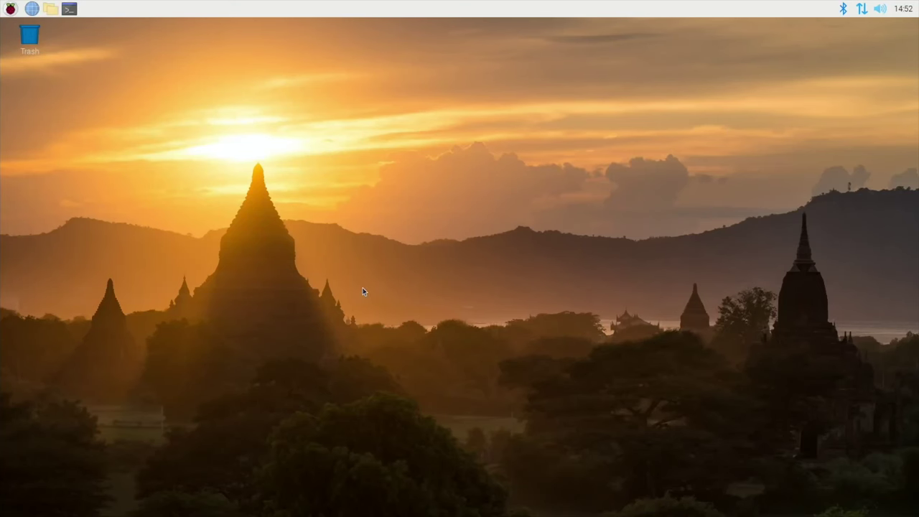
key(ctrl+alt+t)
key(Up)
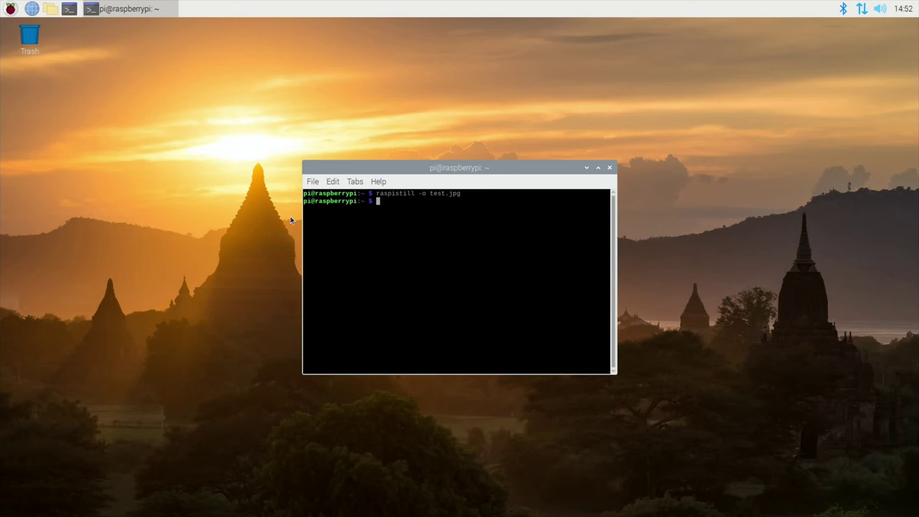
Step: View test.jpg from /home/pi in Image Viewer, then close the viewer
click(51, 11)
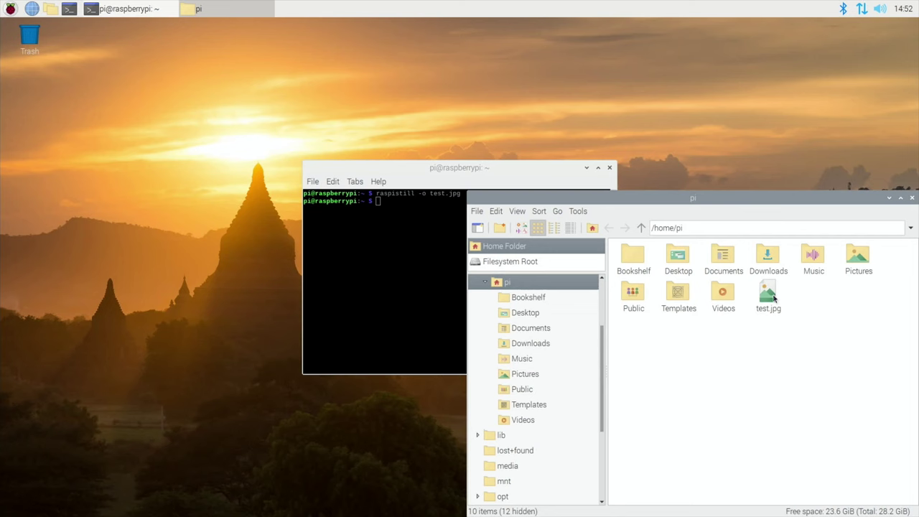
right_click(768, 297)
click(784, 302)
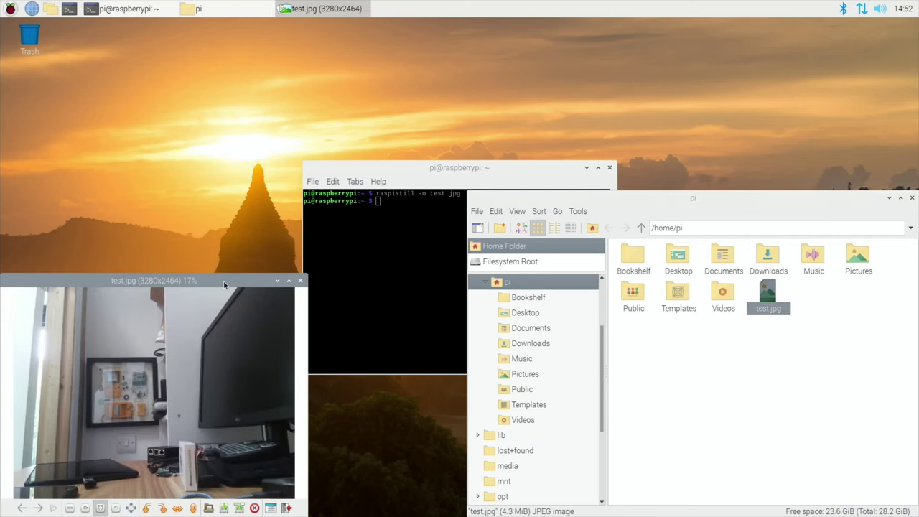
drag(224, 285, 318, 86)
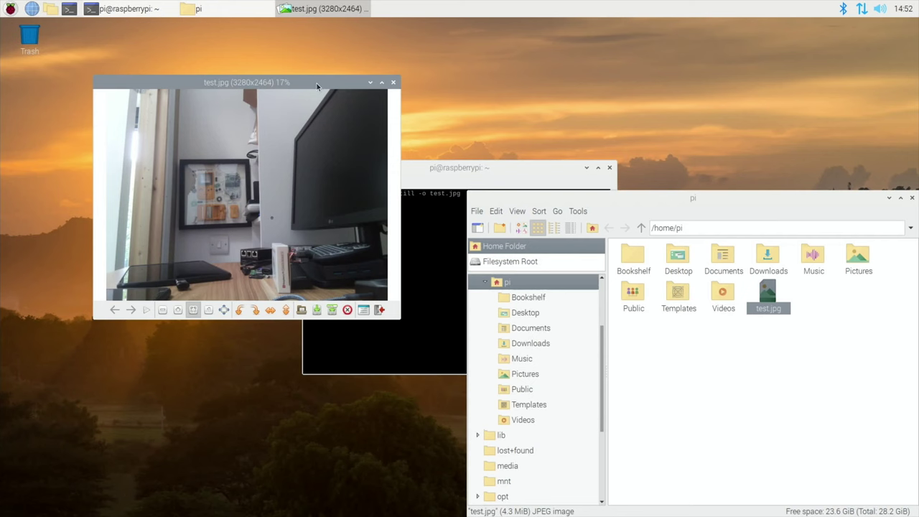
click(392, 82)
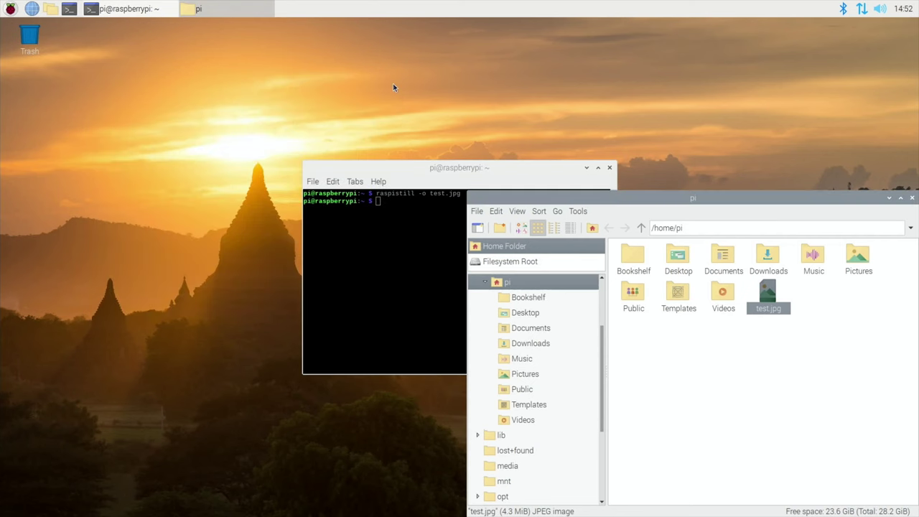
Step: Copy the wiki's three Step 4 update commands and run them in the terminal
click(32, 10)
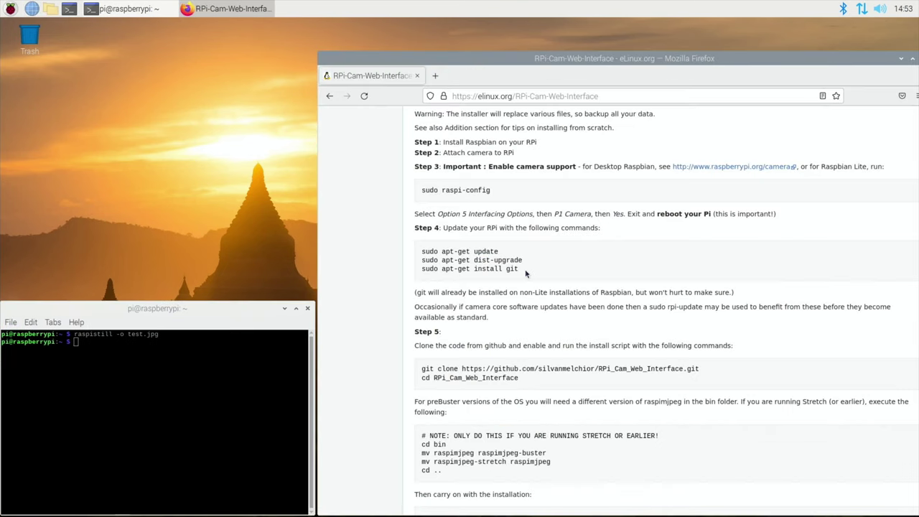
drag(520, 269, 423, 252)
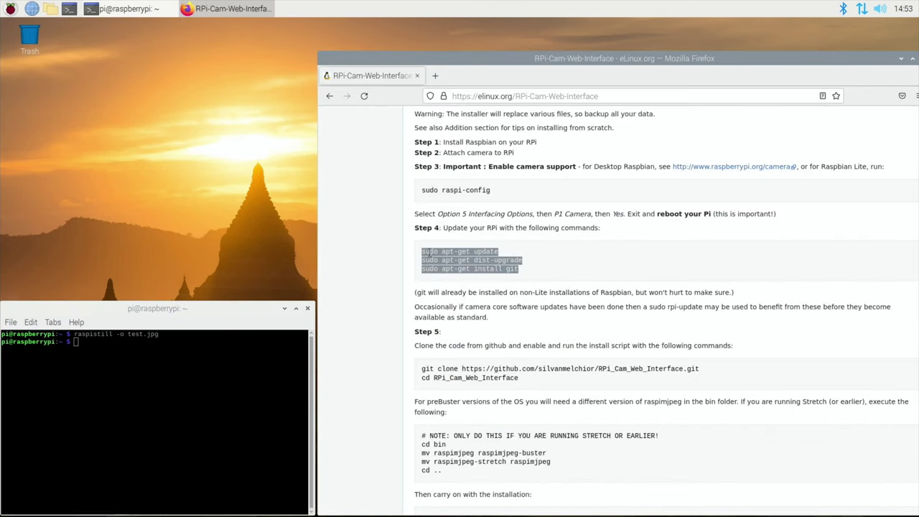
right_click(424, 252)
click(441, 261)
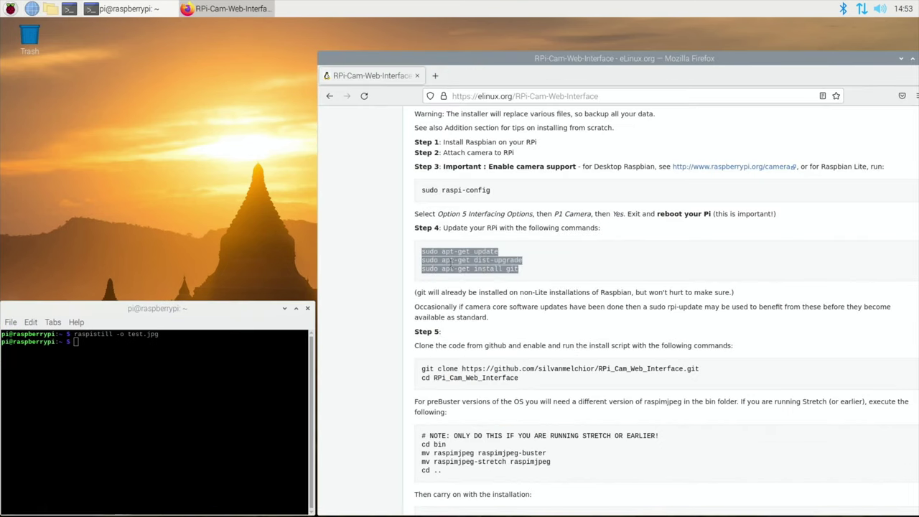
click(117, 354)
right_click(99, 190)
click(124, 245)
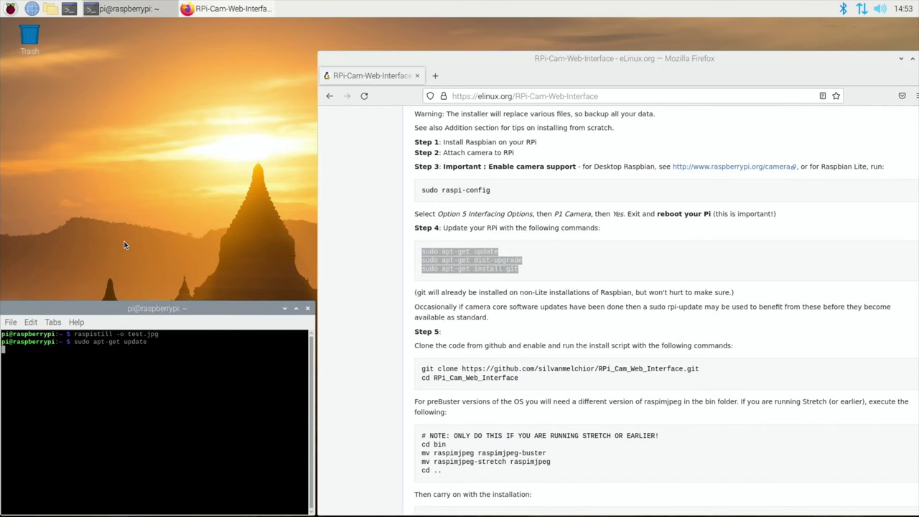
Step: Copy the git clone and cd lines from the wiki and run them in the terminal
click(421, 371)
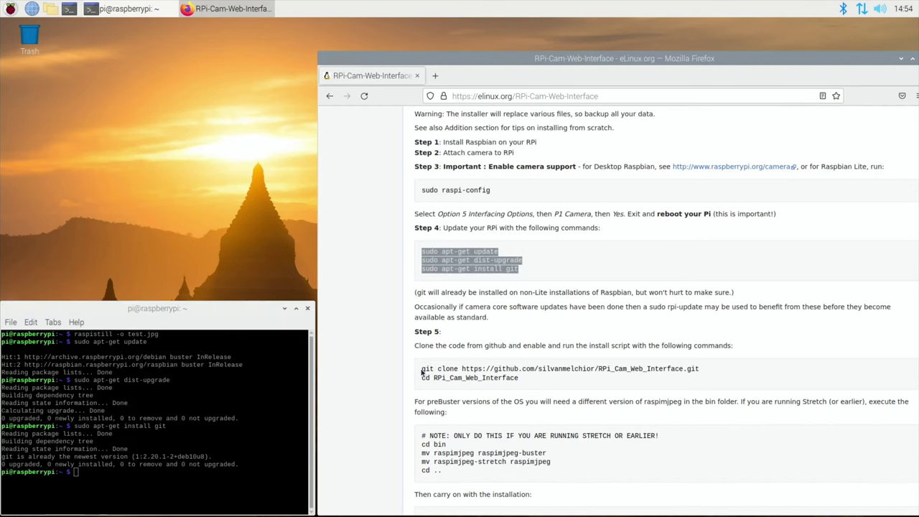
drag(422, 371, 529, 382)
right_click(506, 377)
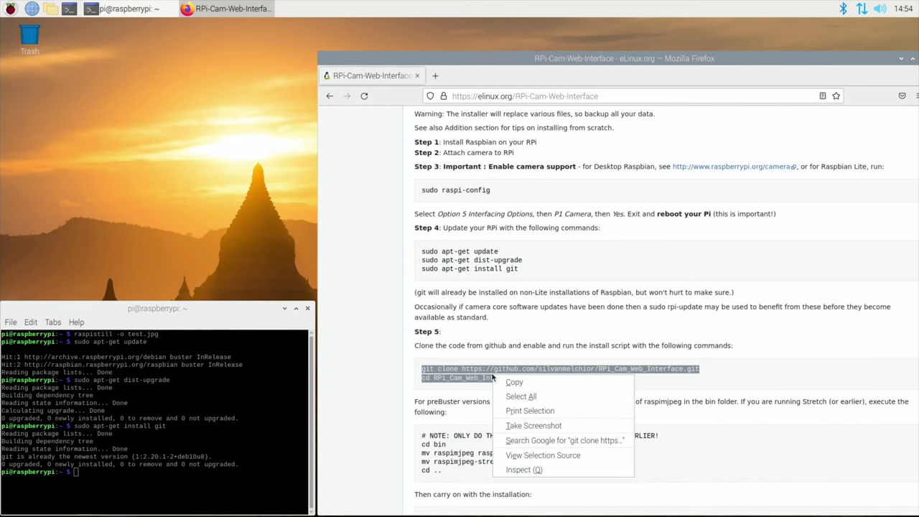
click(510, 381)
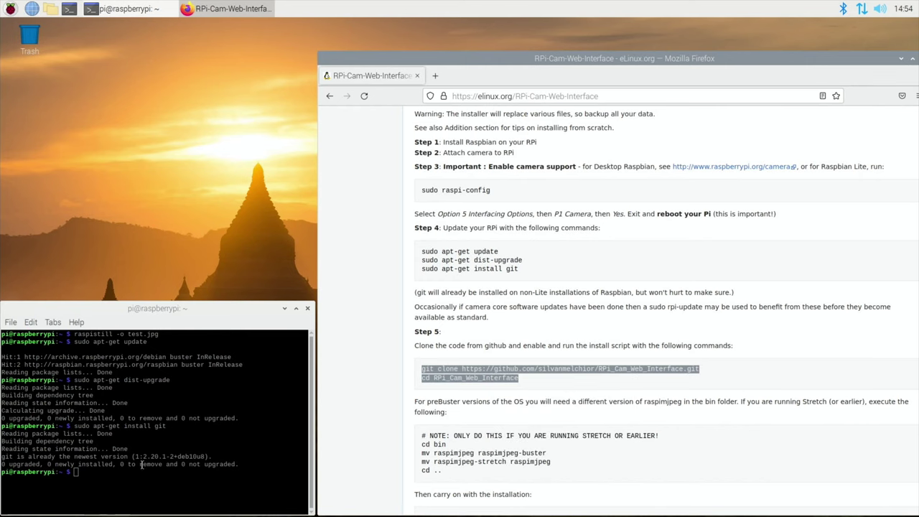
right_click(117, 477)
click(137, 352)
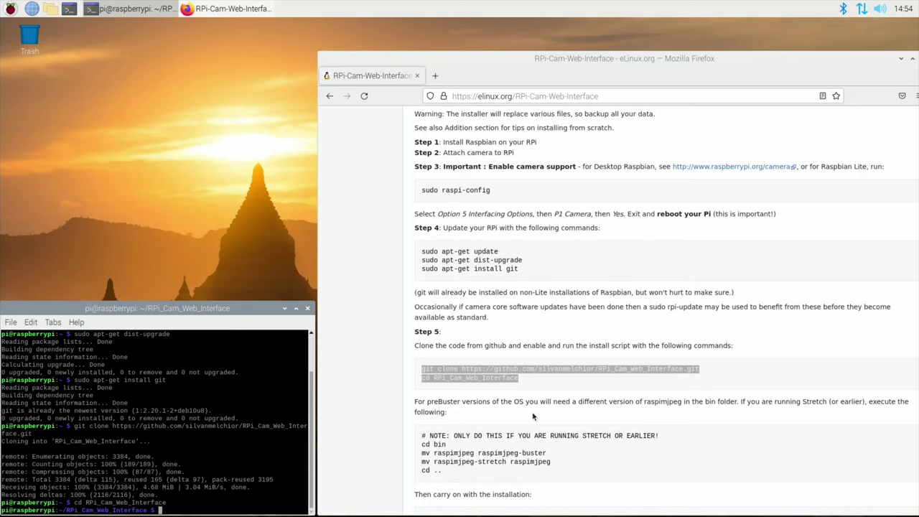
Step: Paste the wiki's ./install.sh command at the terminal prompt
scroll(533, 416, down, 3)
drag(422, 301, 474, 303)
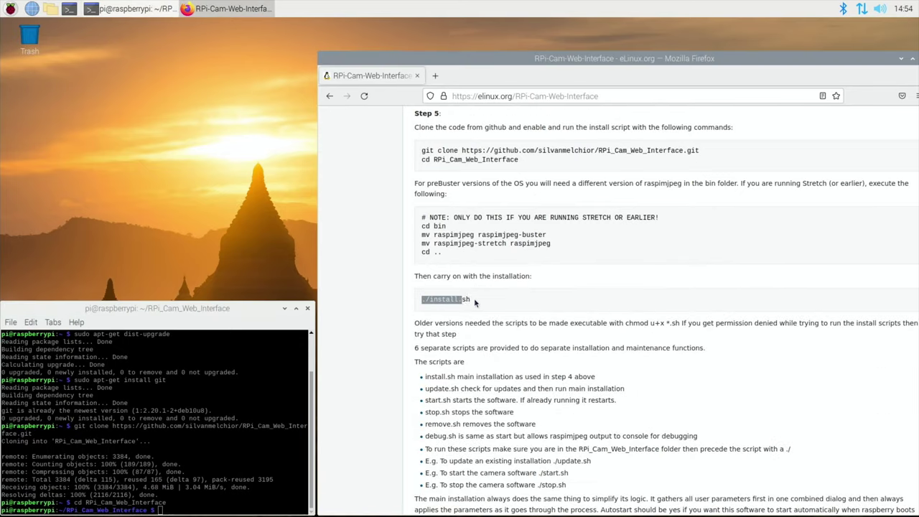
right_click(457, 300)
click(473, 309)
right_click(166, 502)
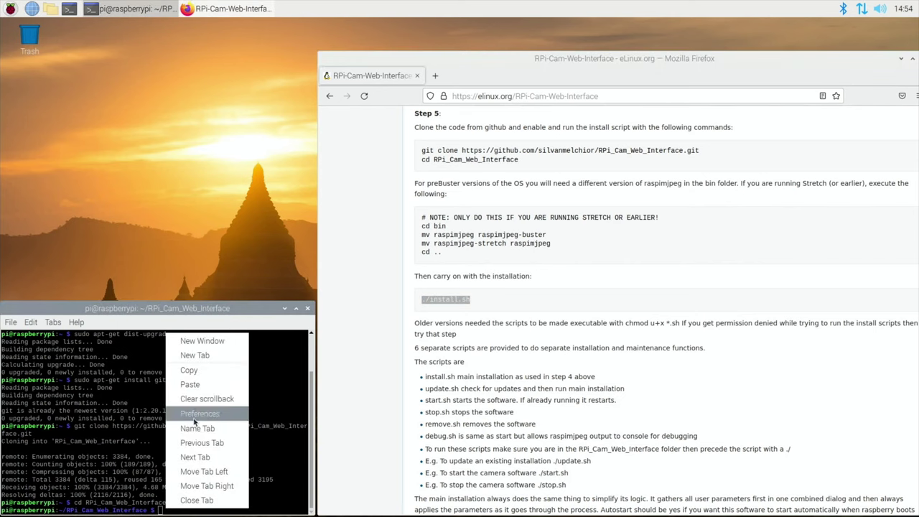
click(196, 390)
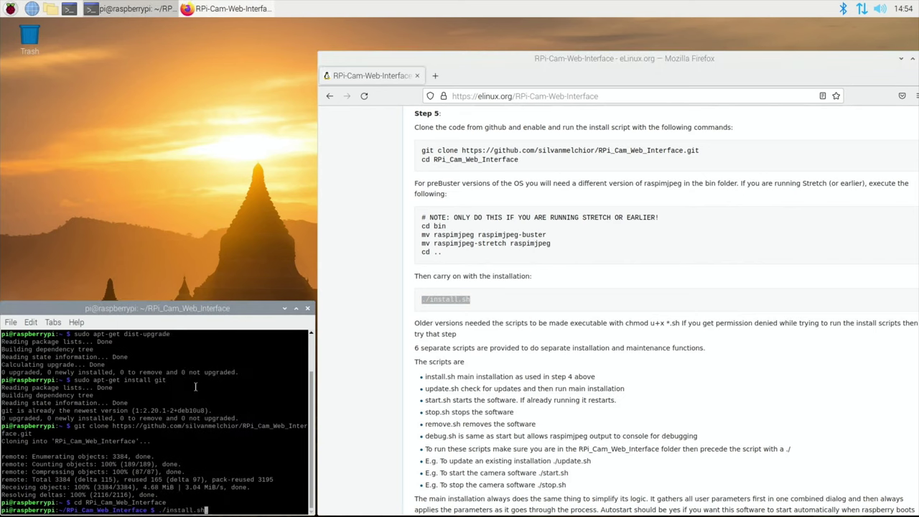
Step: Run the install script, accept the defaults (html subfolder, autostart, apache, port 80), and start the camera now
key(Return)
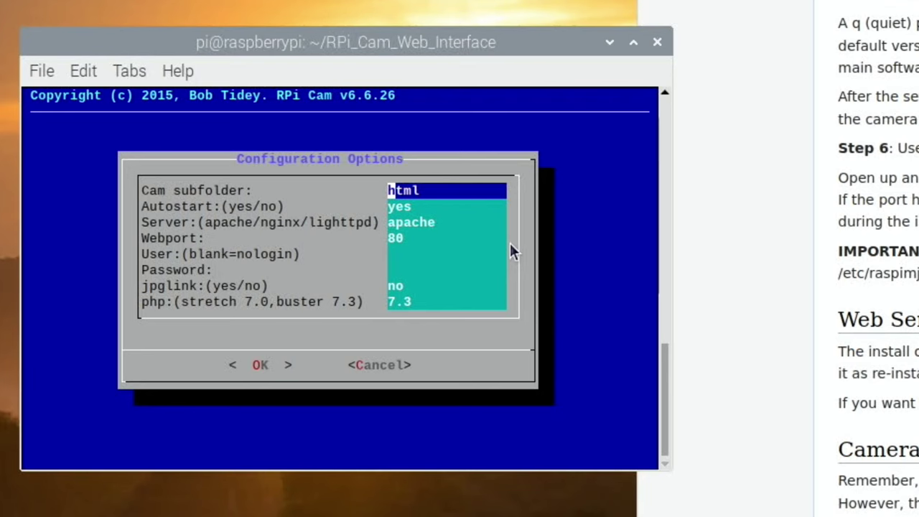
key(Down)
key(Down)
key(Down)
key(Down)
key(Down)
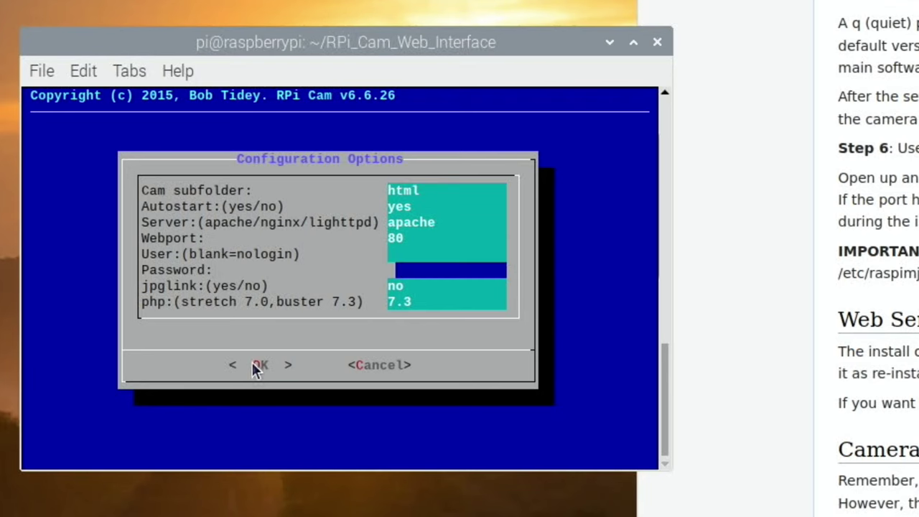
key(Return)
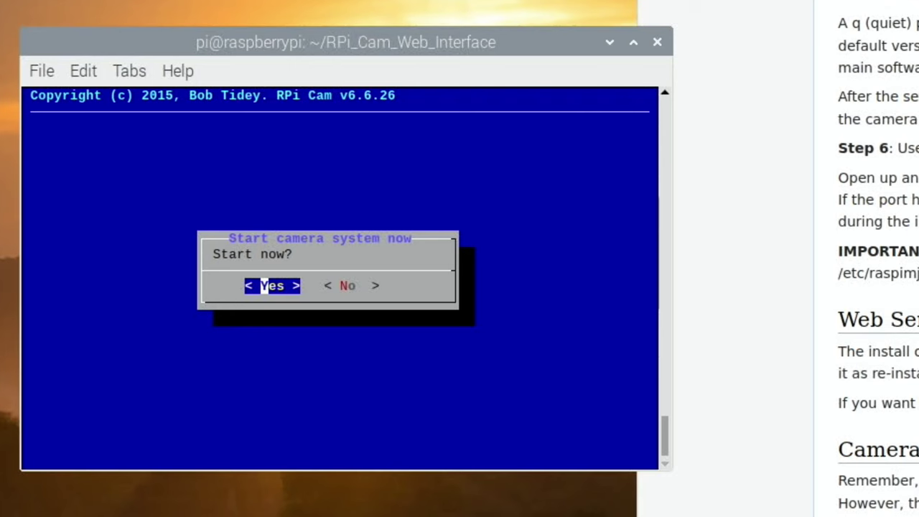
key(Return)
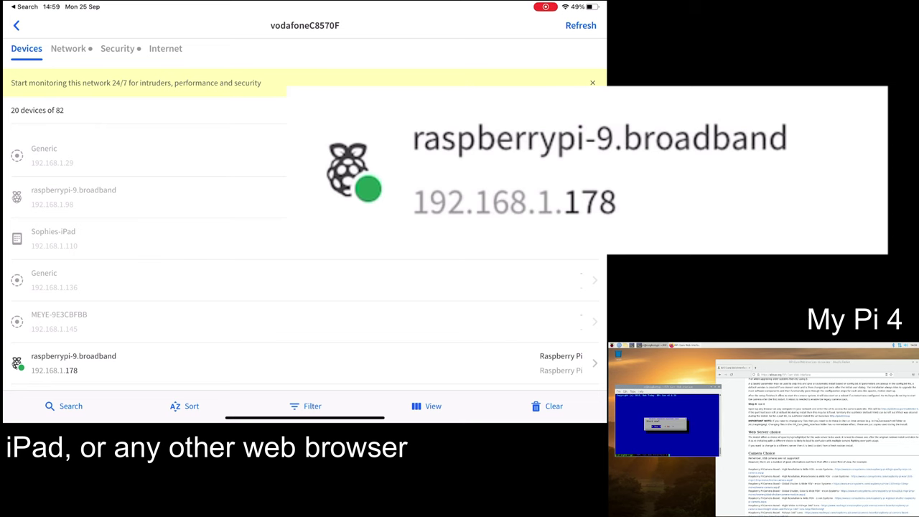
Step: With the Pi's address 192.168.1.178 noted in Fing, return to the iPad home screen
drag(304, 417, 305, 344)
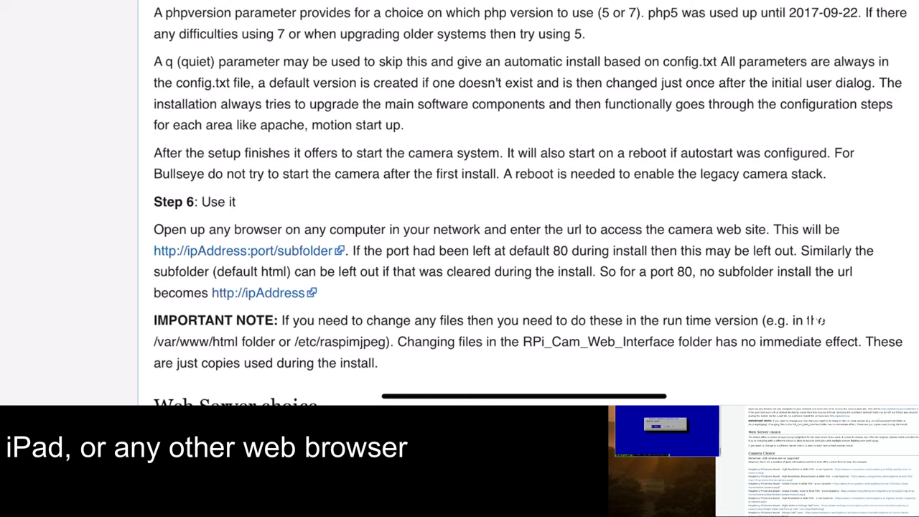
click(242, 250)
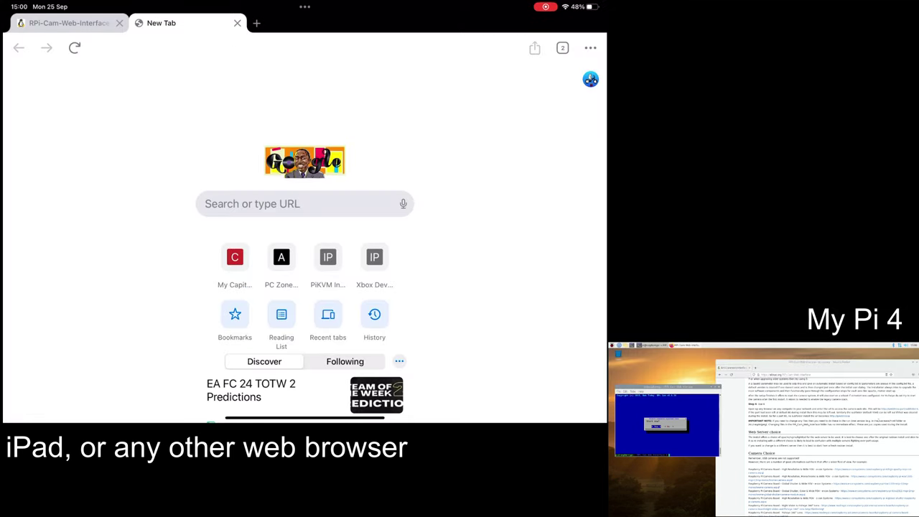
click(304, 203)
click(119, 47)
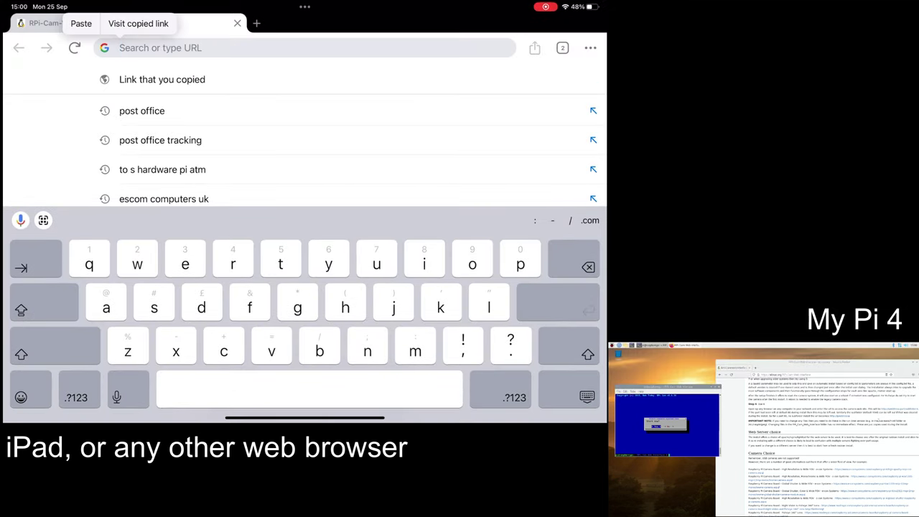
click(81, 22)
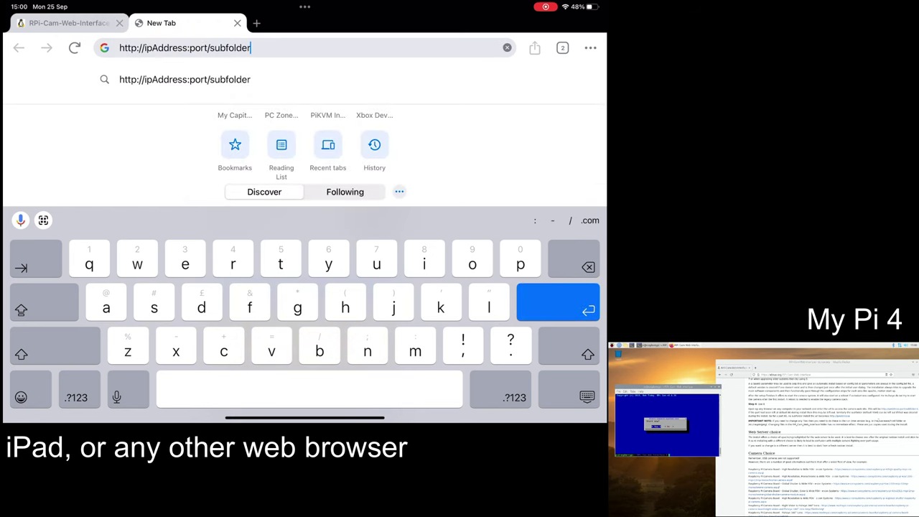
double_click(165, 47)
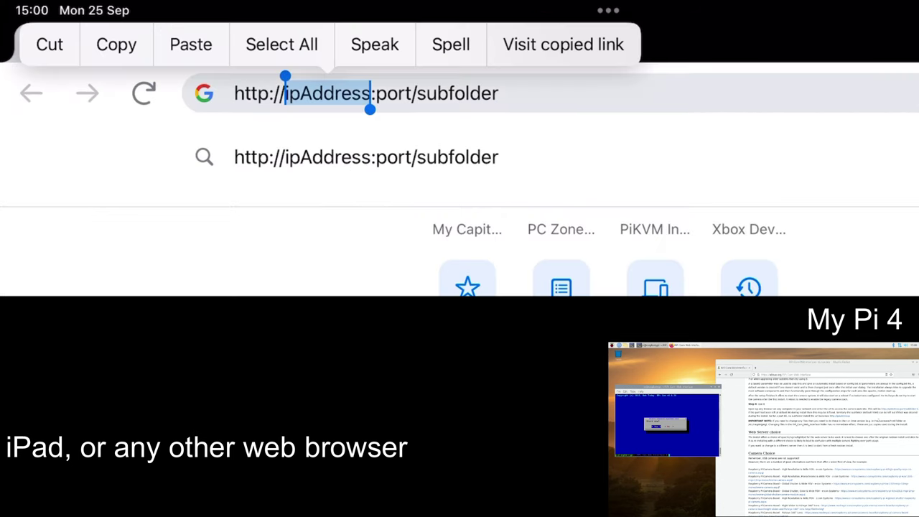
text(192)
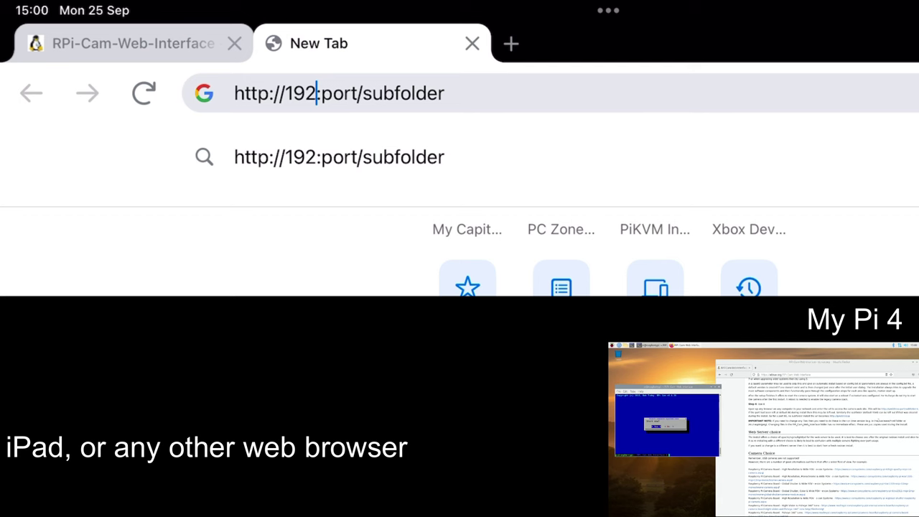
text(.168)
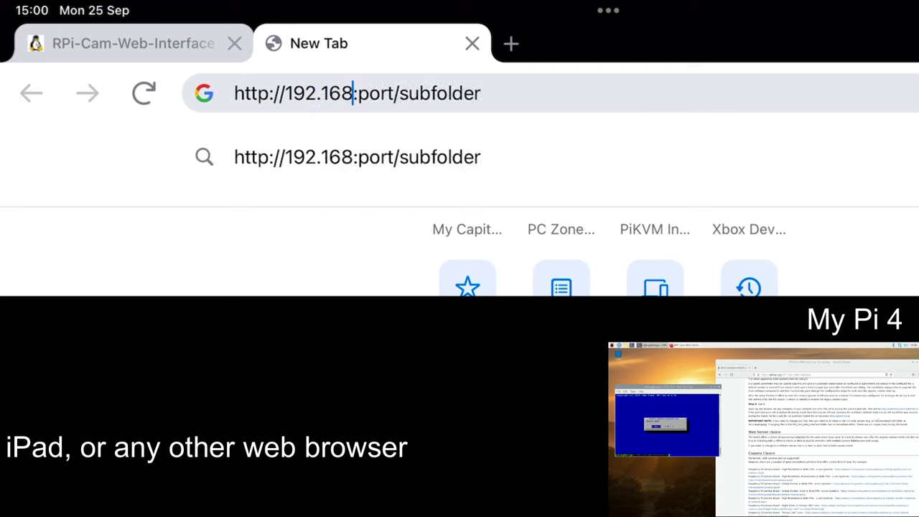
text(.1.1)
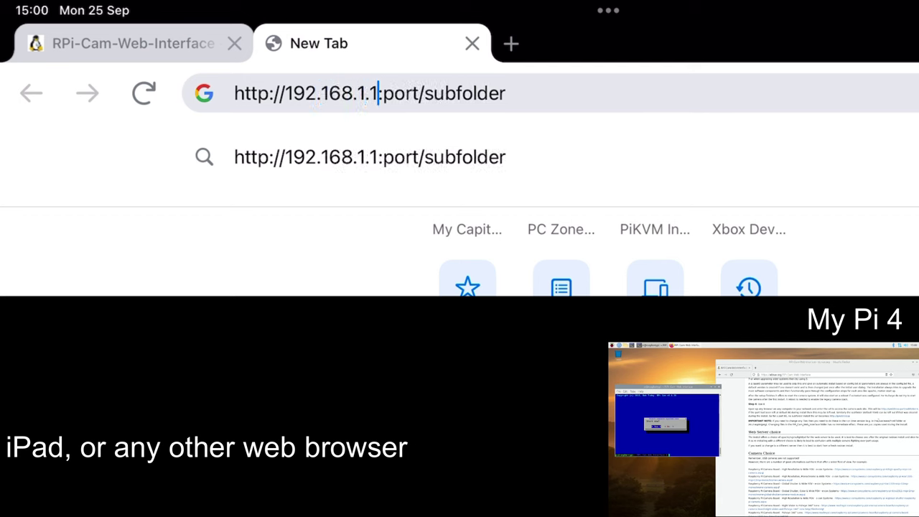
text(78)
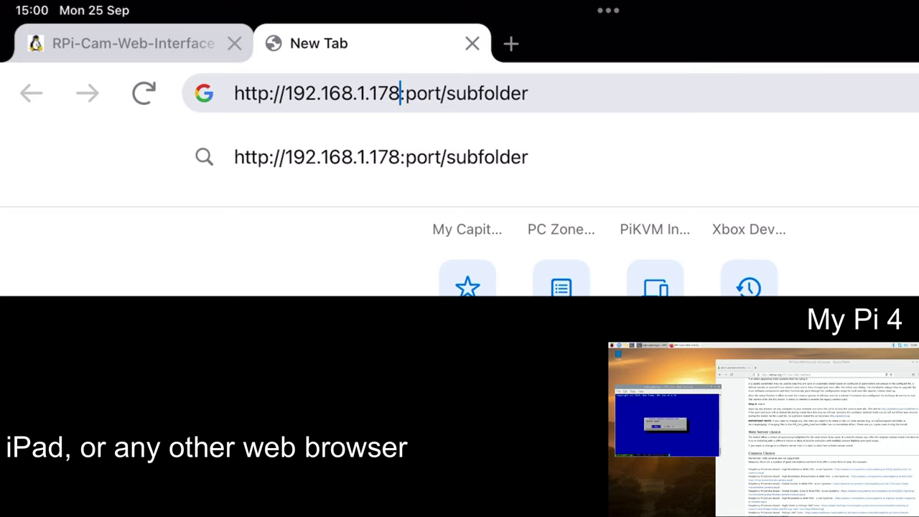
Step: Double-check the Pi's address in Fing, then return to Chrome's address entry
drag(459, 516, 460, 287)
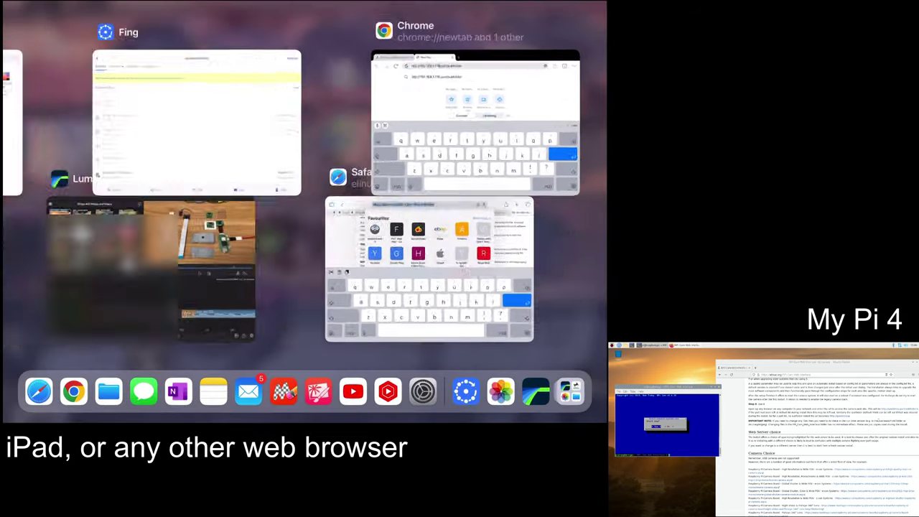
click(286, 114)
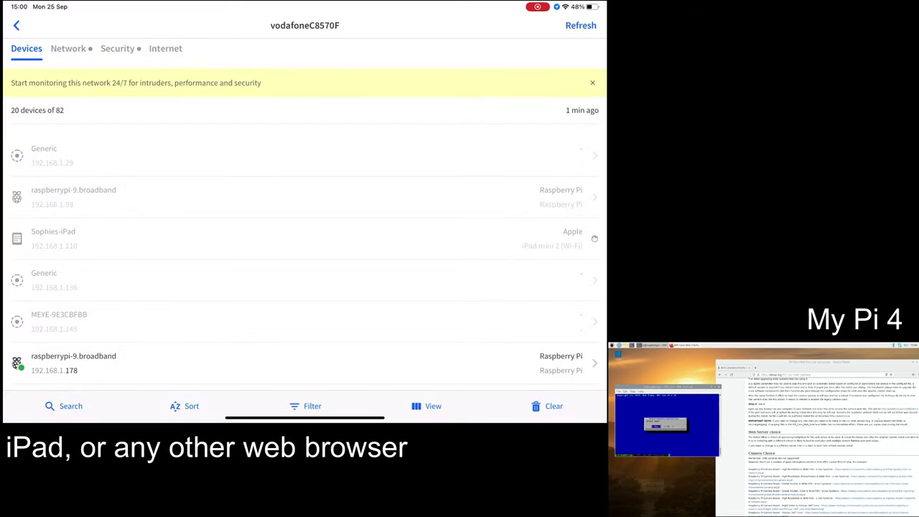
drag(305, 418, 305, 215)
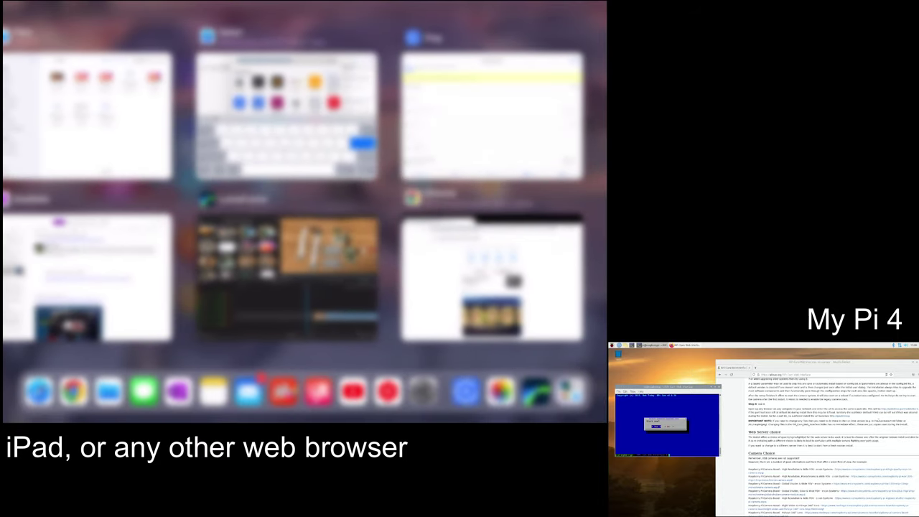
click(291, 122)
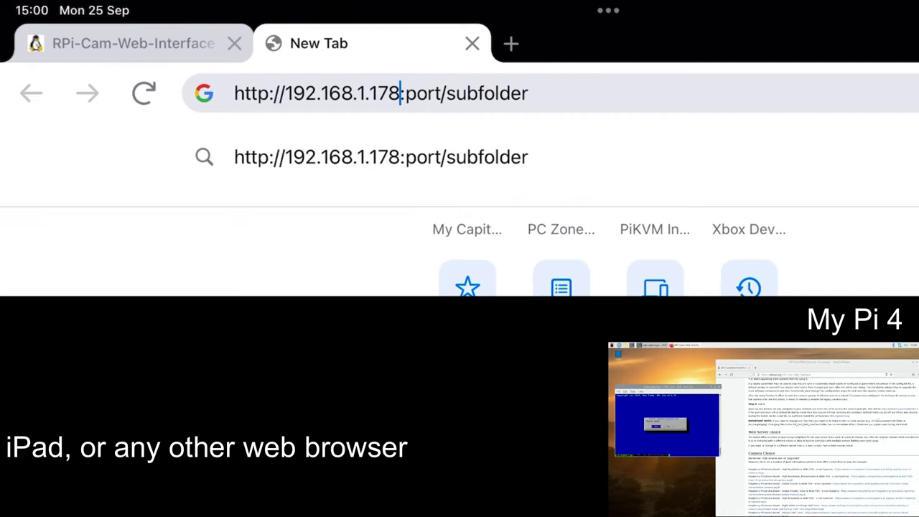
double_click(423, 93)
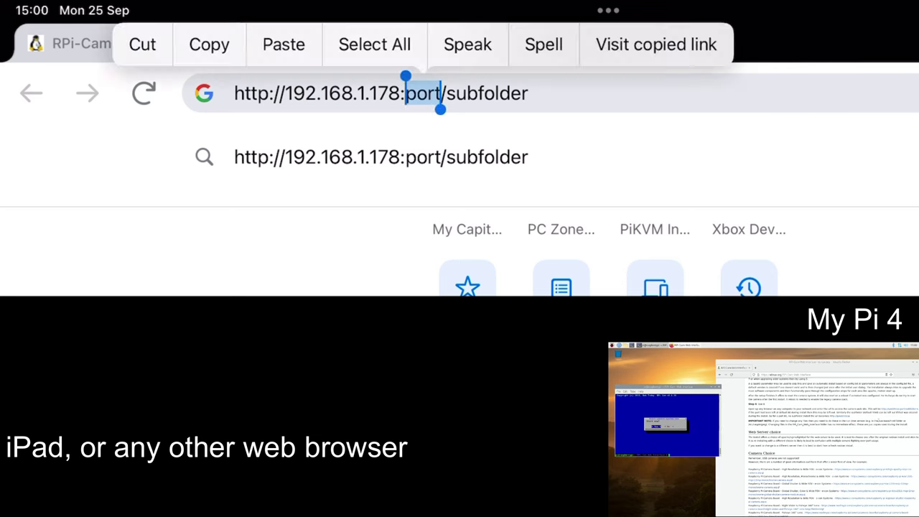
text(80)
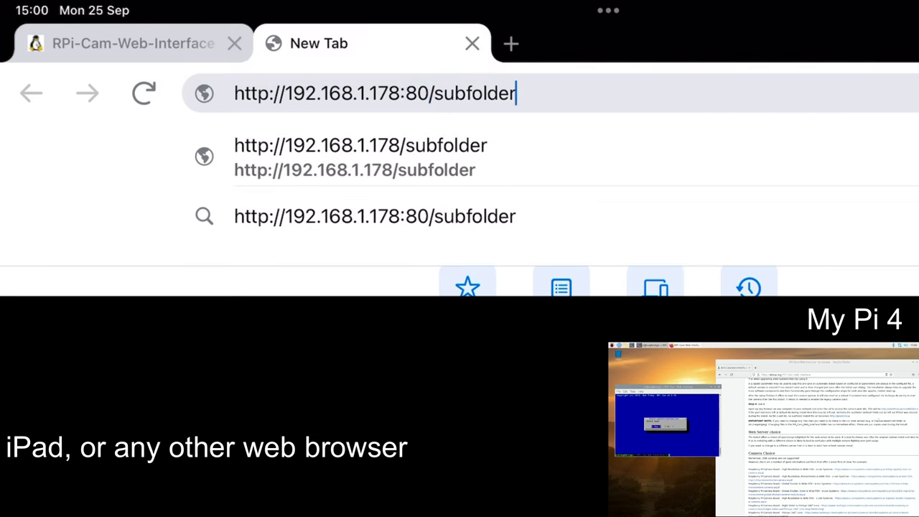
double_click(473, 93)
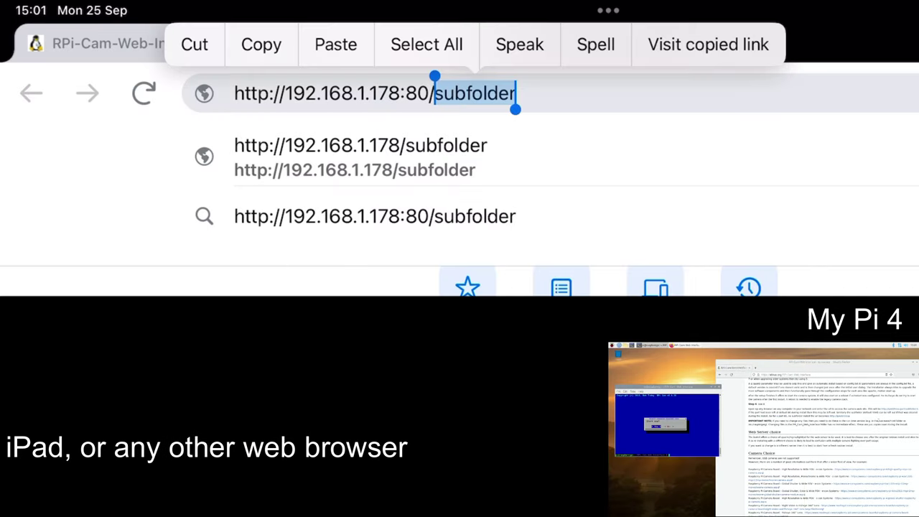
text(html)
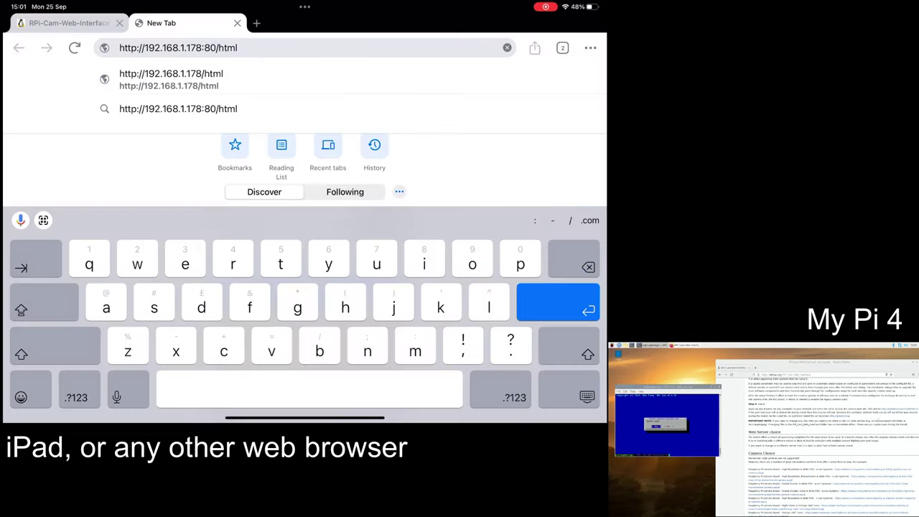
key(Return)
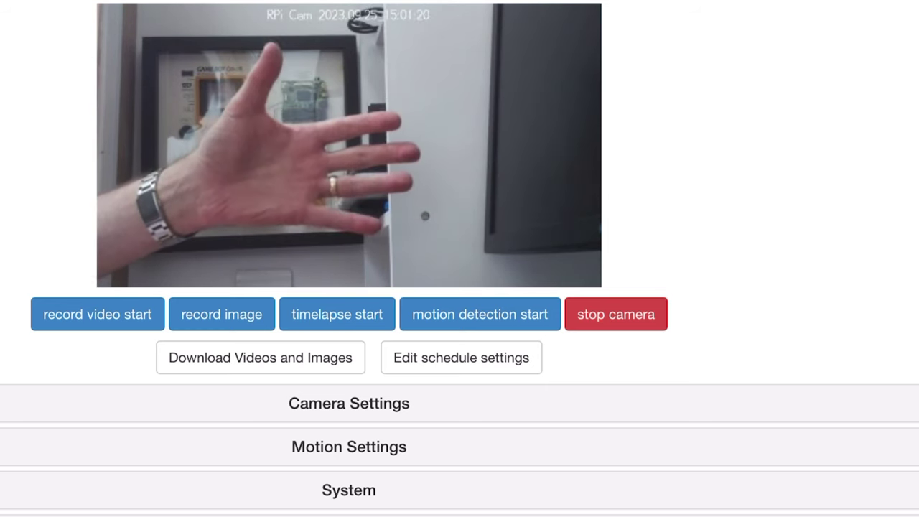
Step: Test a short video recording and a still capture, then turn motion detection on
click(98, 314)
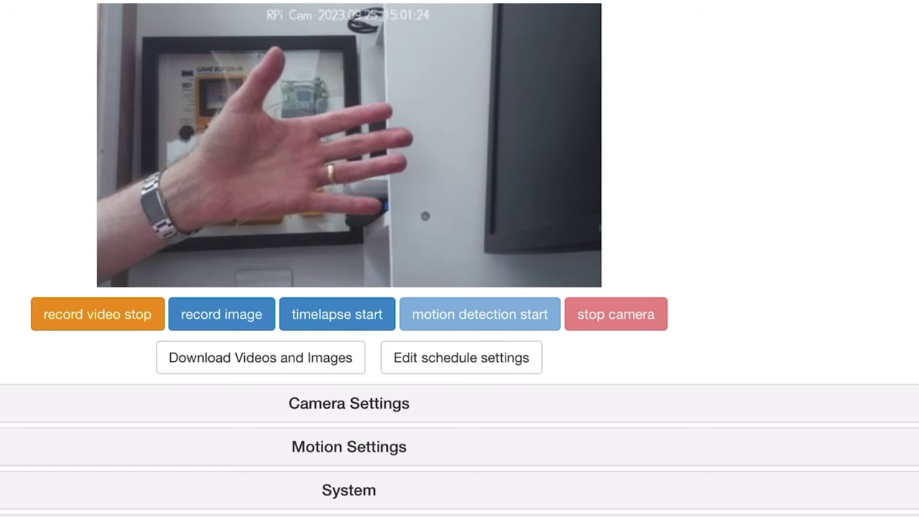
click(98, 314)
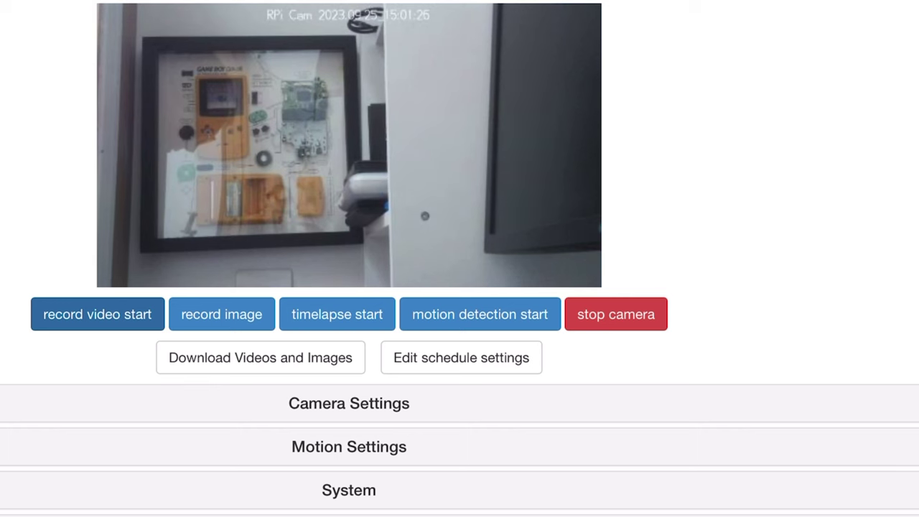
click(221, 314)
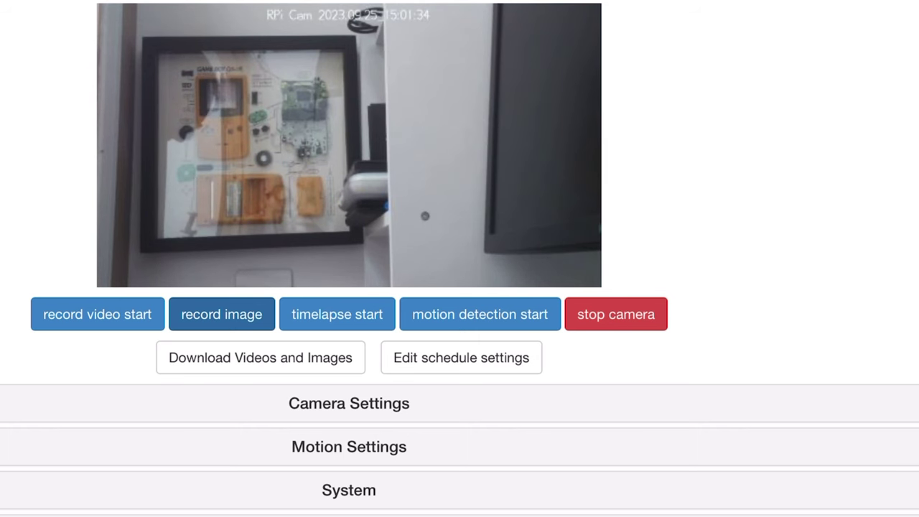
click(480, 313)
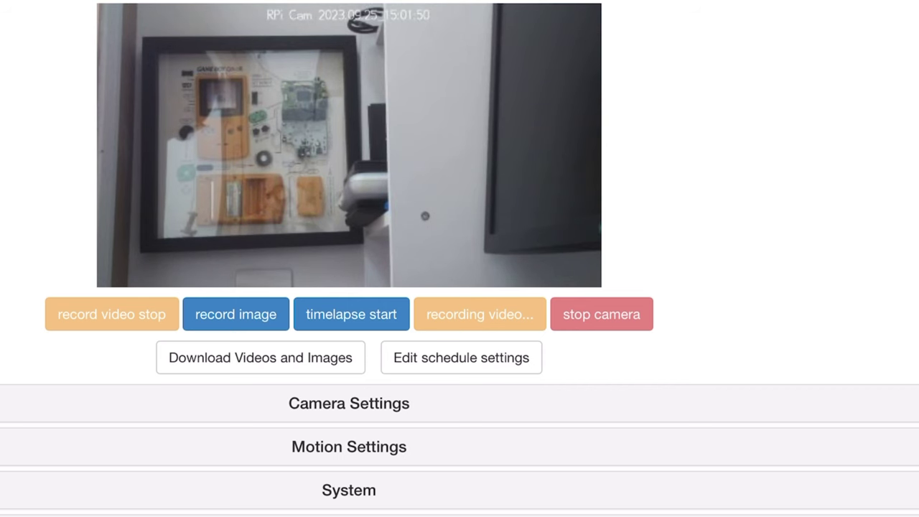
click(260, 357)
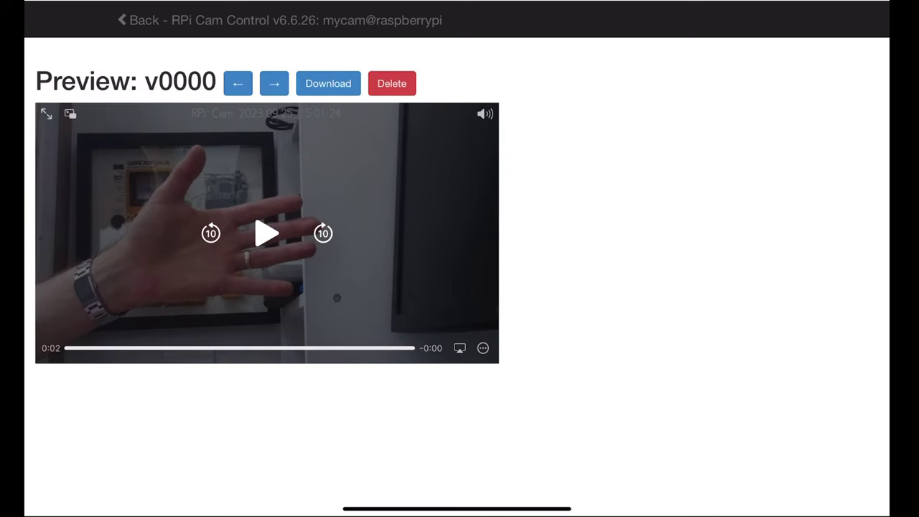
click(143, 20)
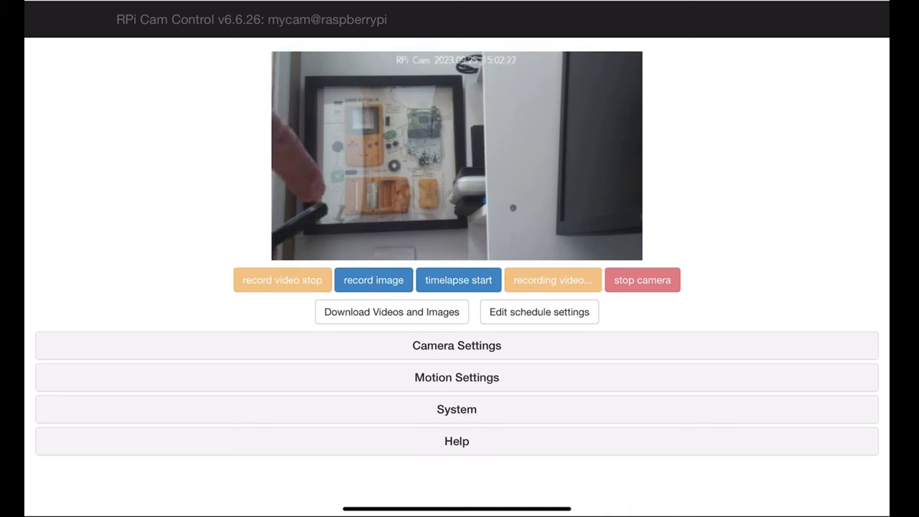
Step: Expand Camera Settings and scroll through its options
click(457, 345)
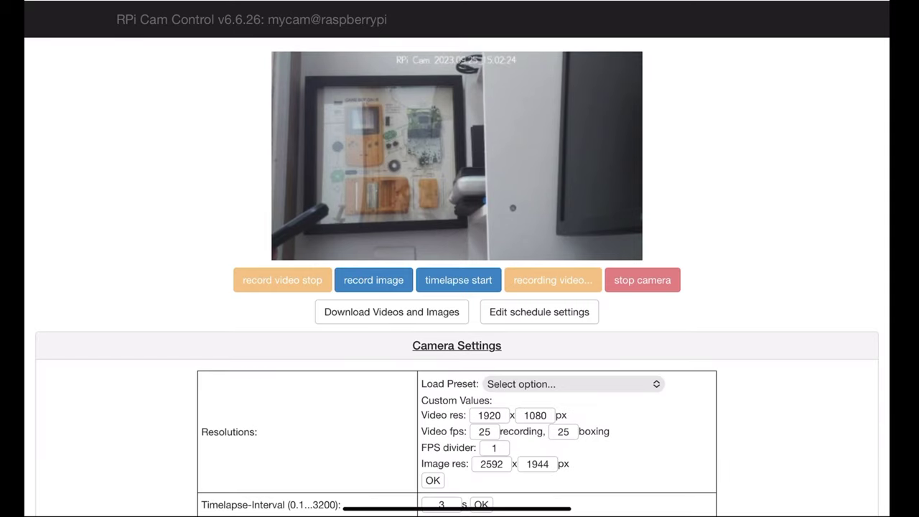
scroll(459, 287, down, 5)
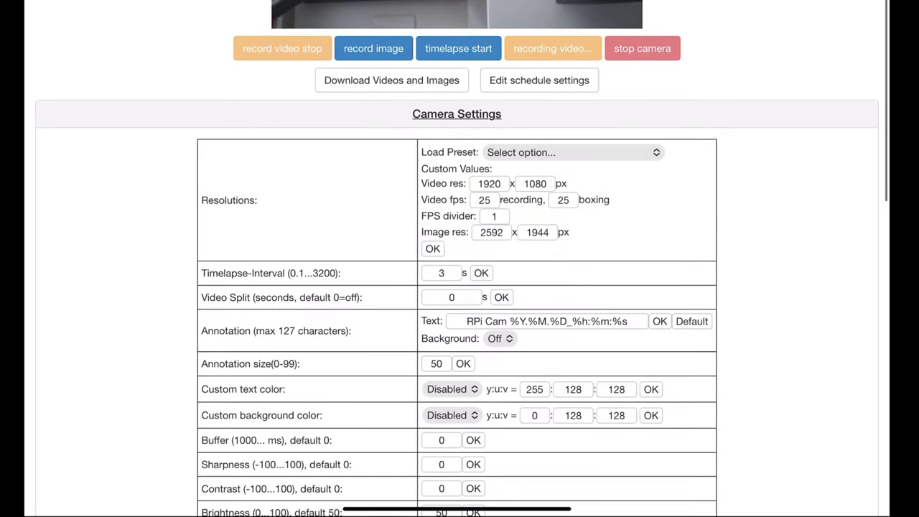
scroll(460, 287, down, 2)
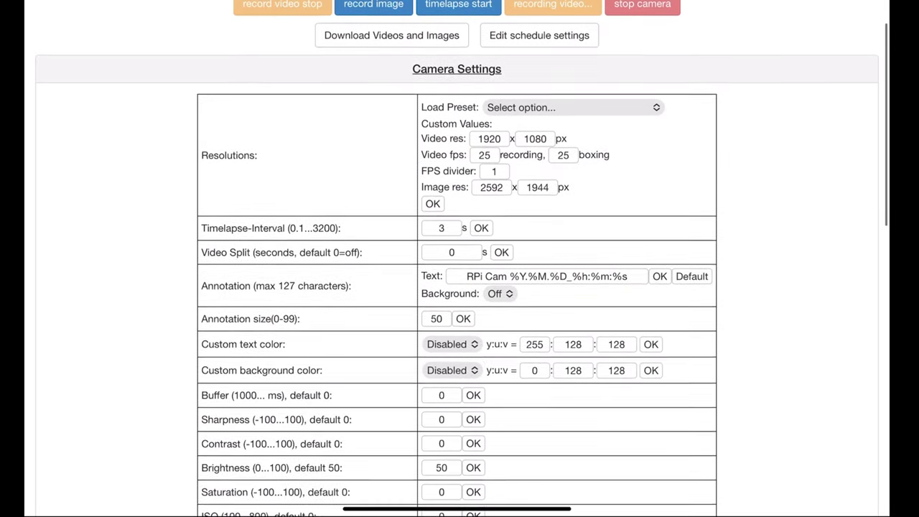
scroll(459, 287, down, 5)
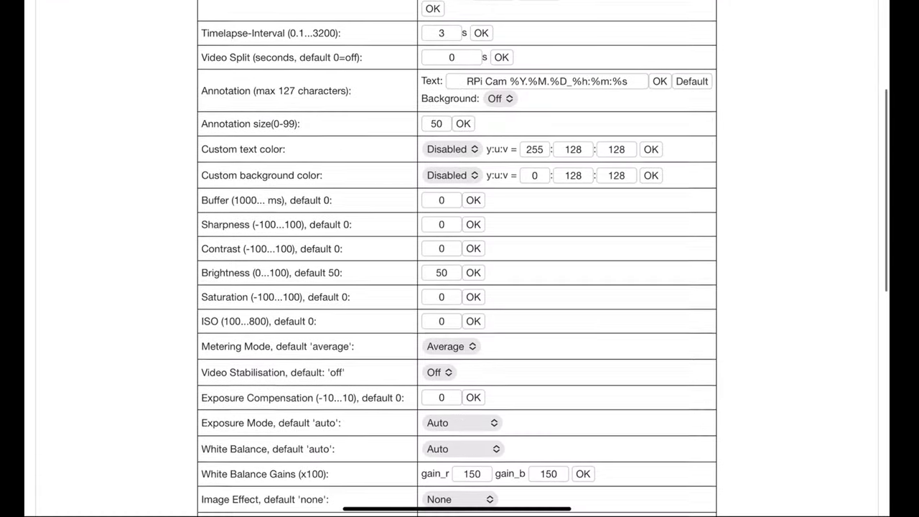
scroll(460, 287, down, 10)
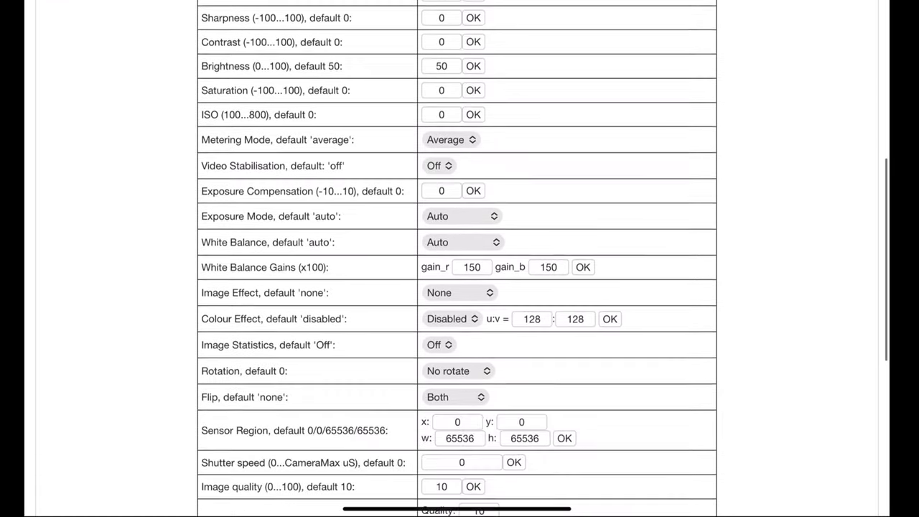
scroll(460, 288, down, 8)
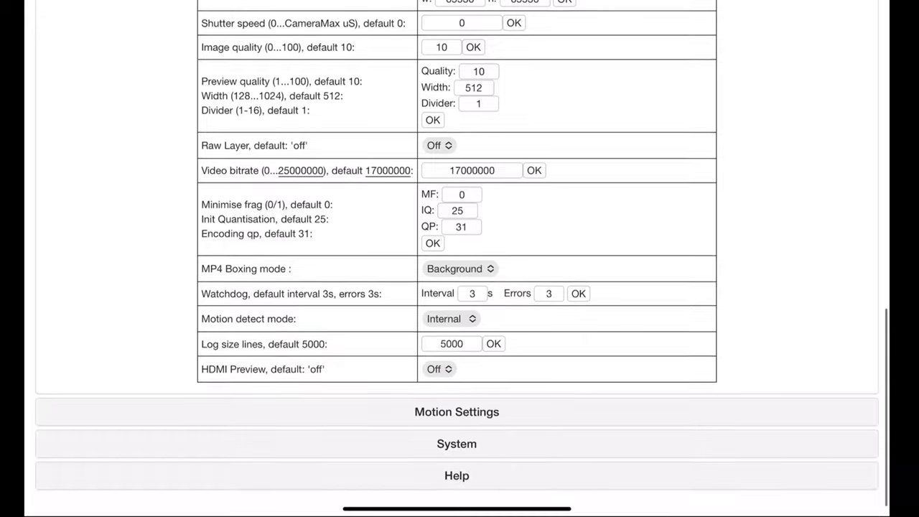
Step: Expand Motion Settings and System, browsing the system options and macros
click(457, 417)
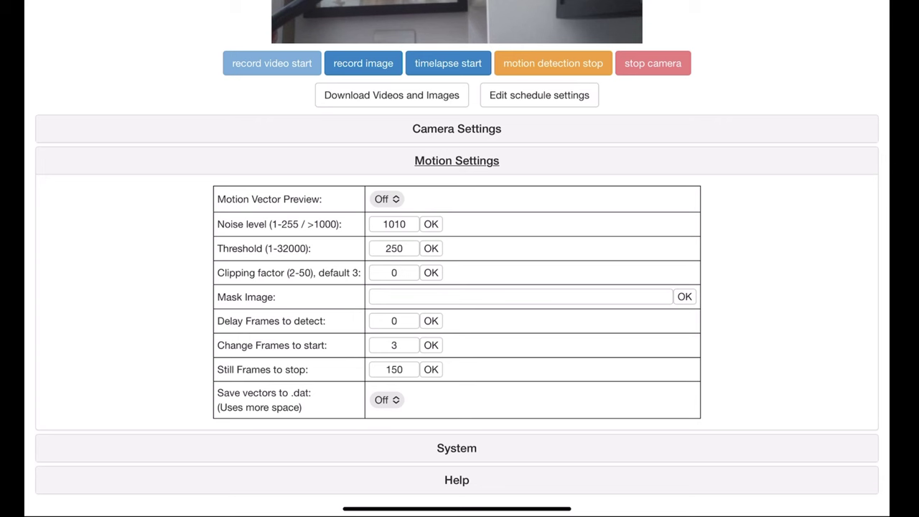
click(456, 447)
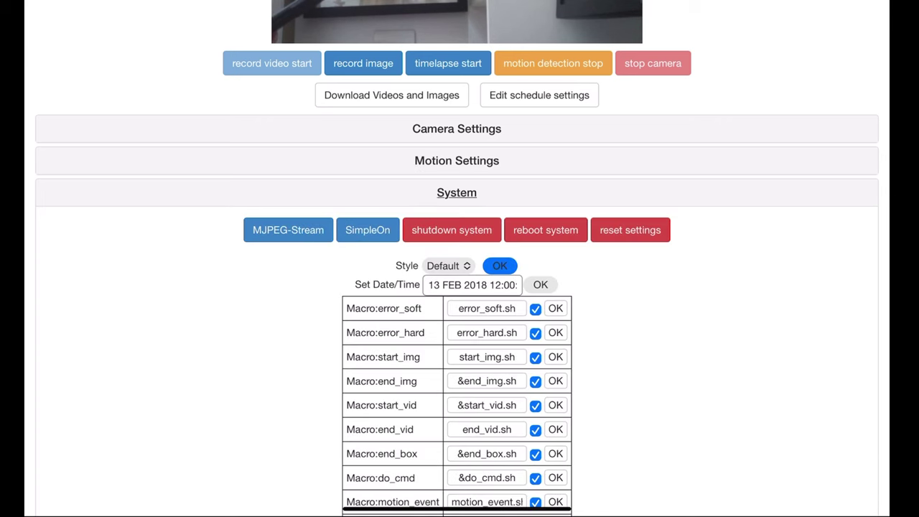
scroll(457, 288, down, 3)
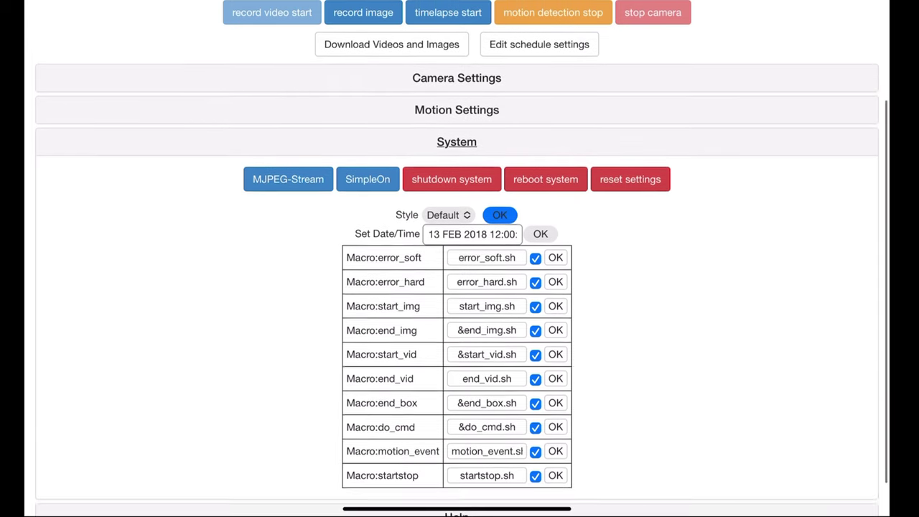
scroll(457, 287, down, 2)
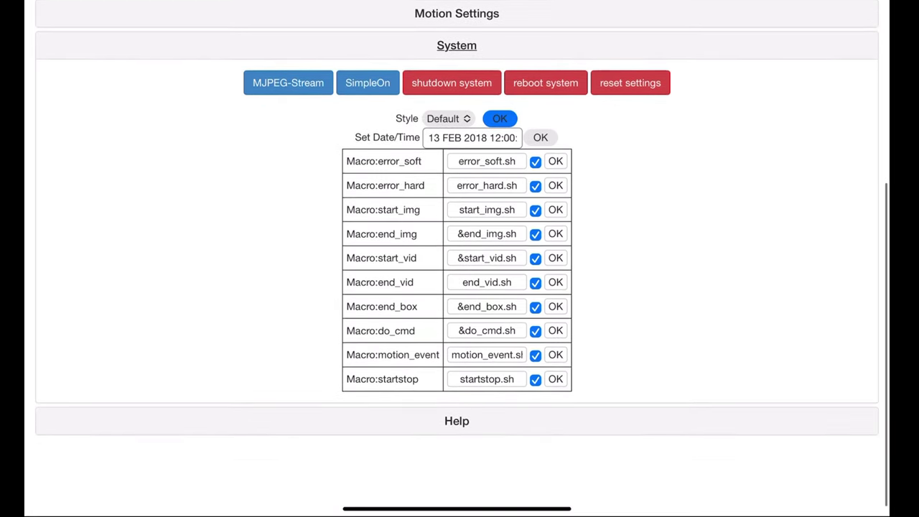
scroll(457, 287, up, 10)
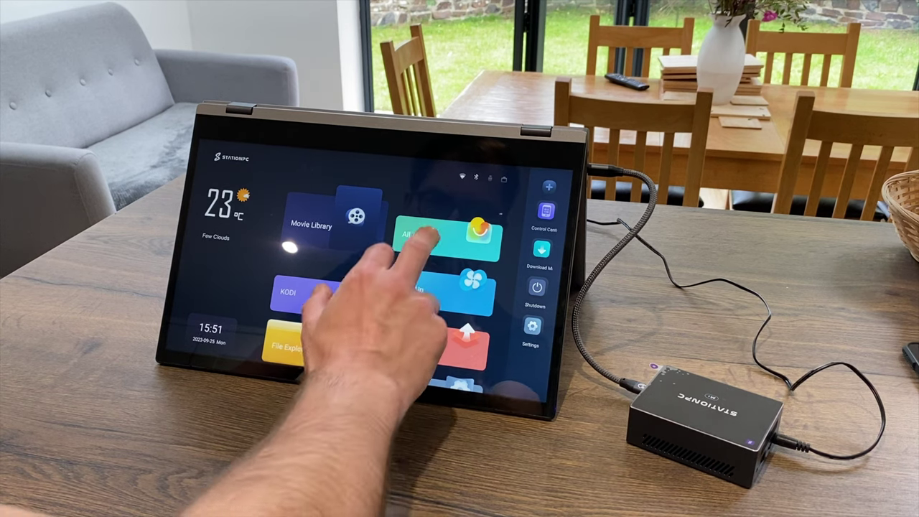
Step: Launch Chrome from All Apps on the StationPC and reload the camera's address
click(423, 238)
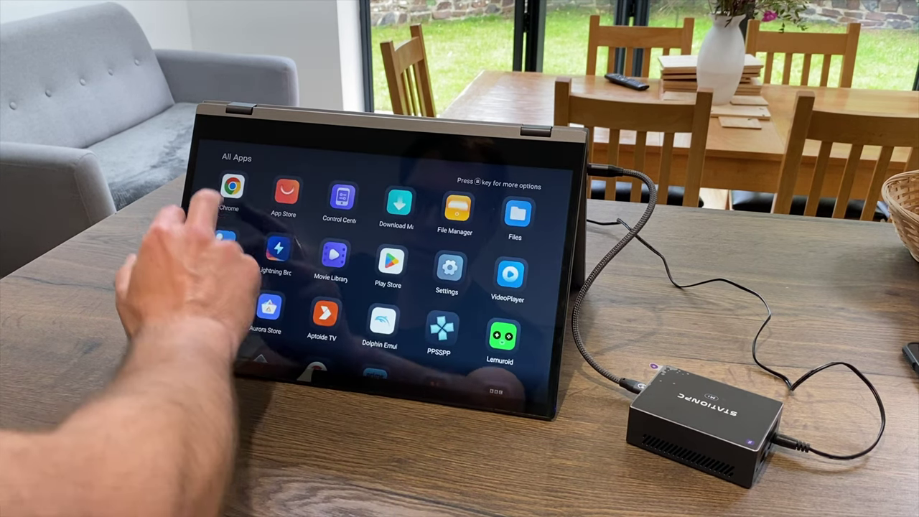
click(232, 188)
click(258, 162)
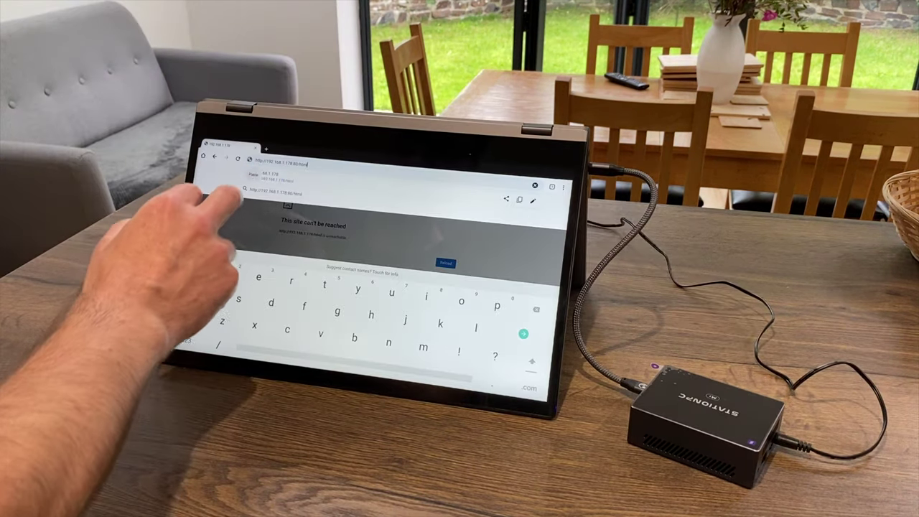
click(523, 334)
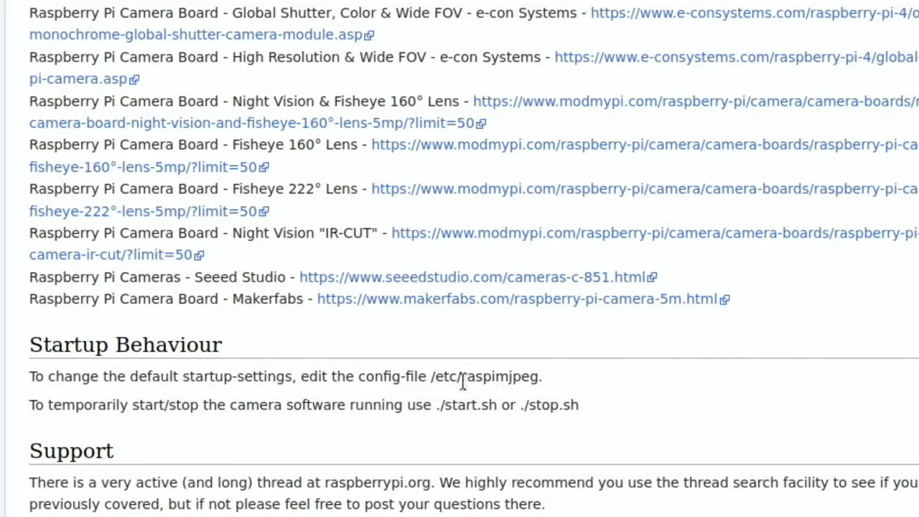
Step: Copy /etc/raspimjpeg from the wiki and paste it after a nano command in LXTerminal
drag(519, 379, 531, 375)
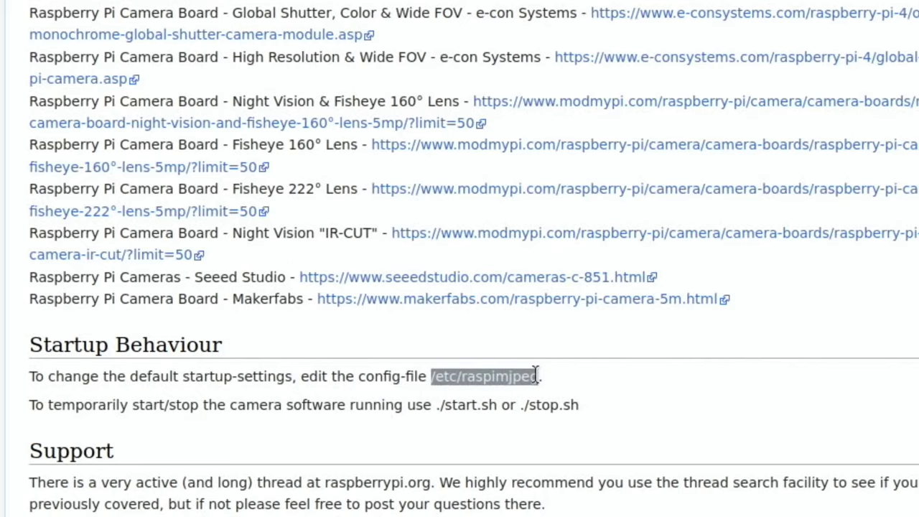
right_click(512, 376)
click(545, 392)
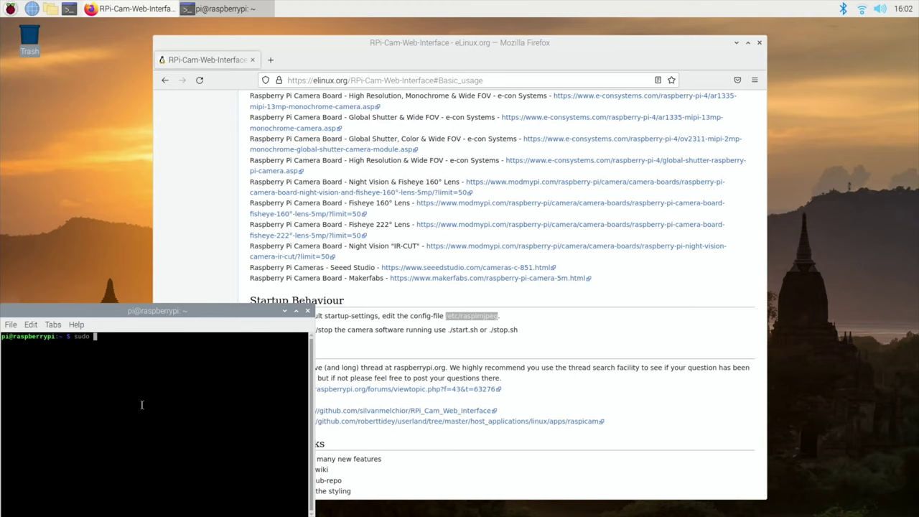
text(nano)
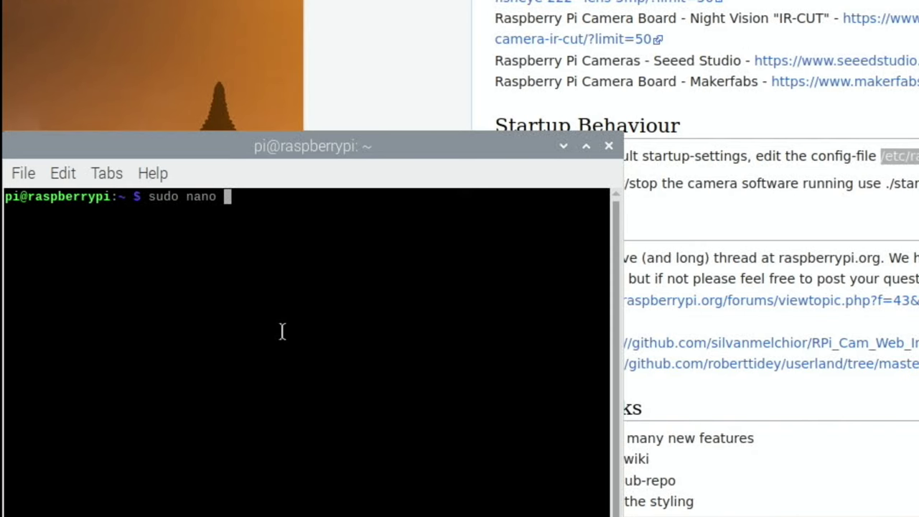
right_click(234, 199)
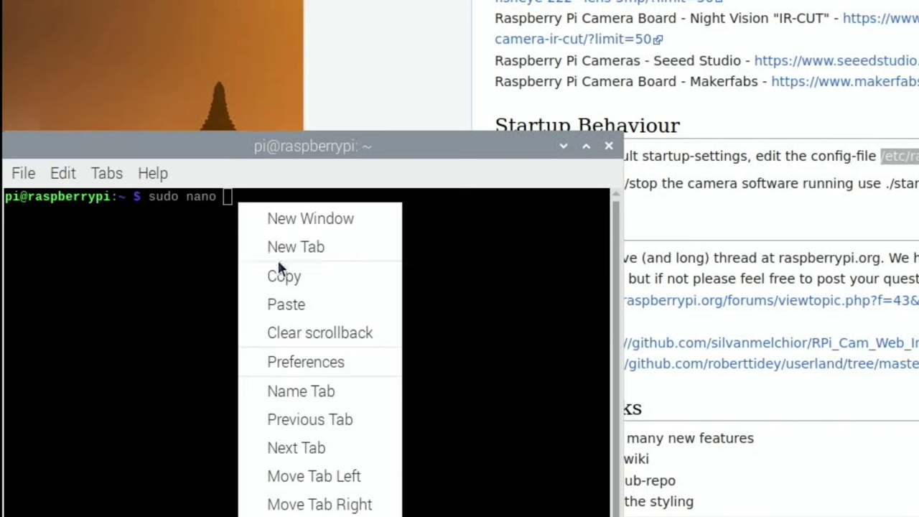
click(292, 304)
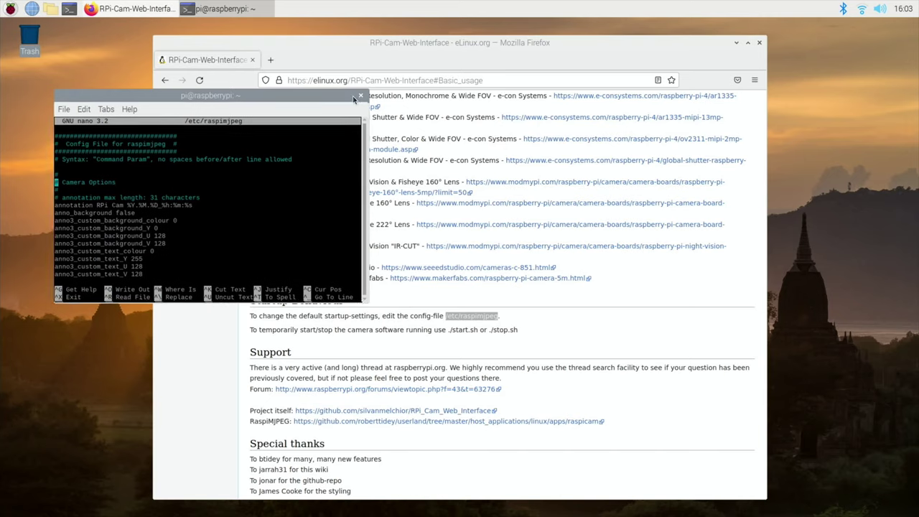
Step: In the maximized terminal, change motion_detection from false to true in /etc/raspimjpeg
click(351, 97)
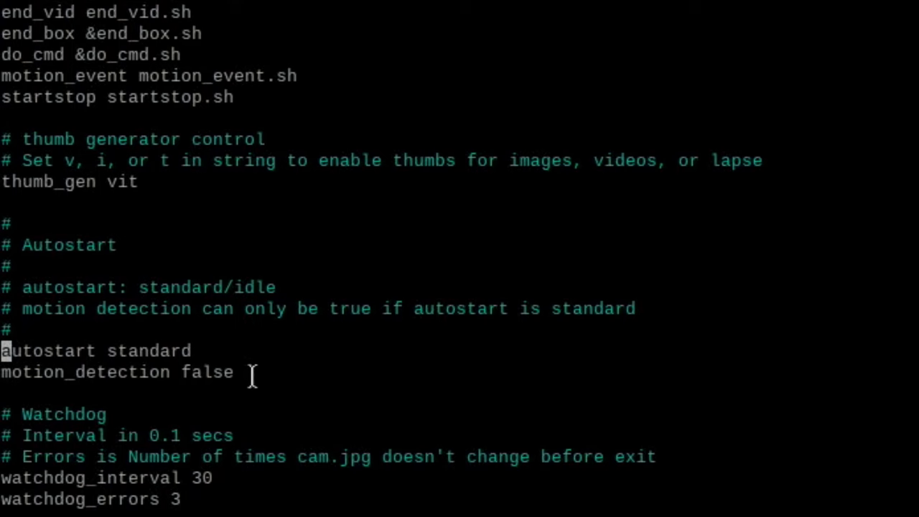
key(Down)
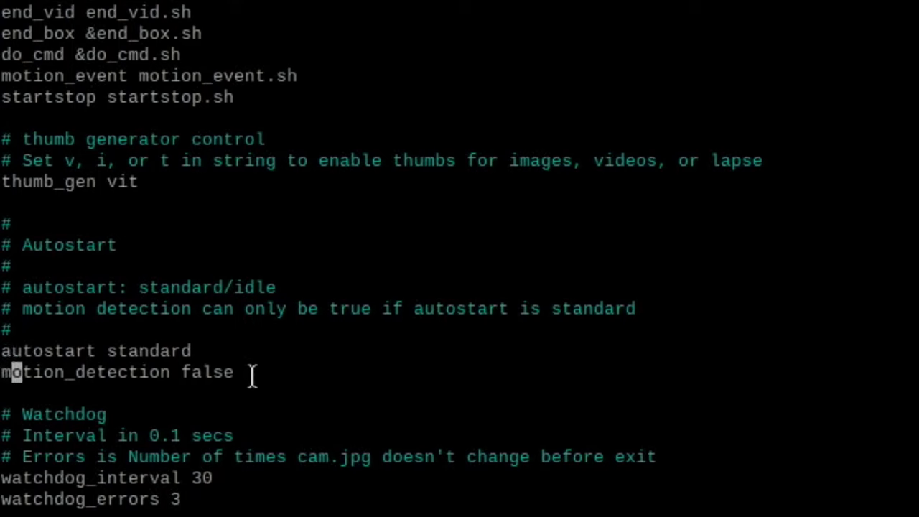
key(Right)
key(Right)
key(Right)
key(Right)
key(Right)
key(Right)
key(Right)
key(Right)
key(Right)
key(Right)
key(Right)
key(Right)
key(Right)
key(Right)
key(Right)
key(BackSpace)
key(BackSpace)
key(BackSpace)
key(BackSpace)
key(BackSpace)
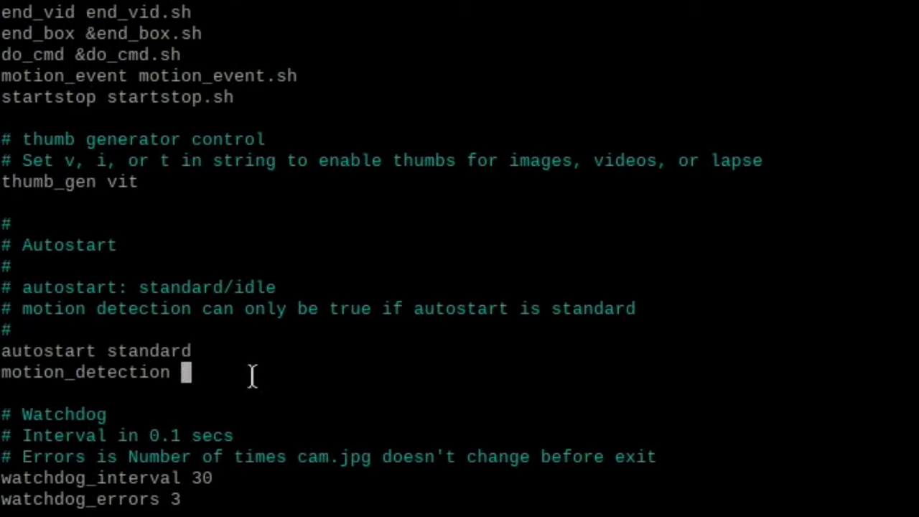
text(true)
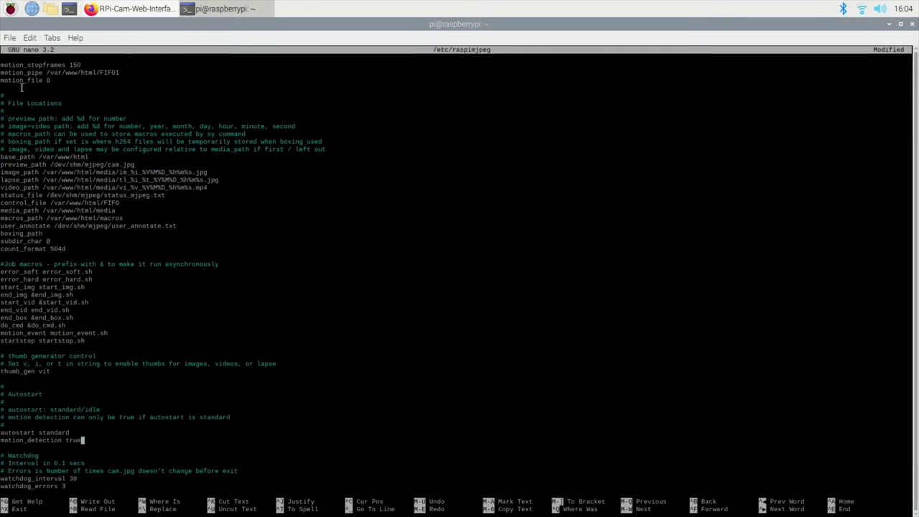
Step: Save /etc/raspimjpeg under its existing name and reboot the Raspberry Pi
key(ctrl+x)
key(y)
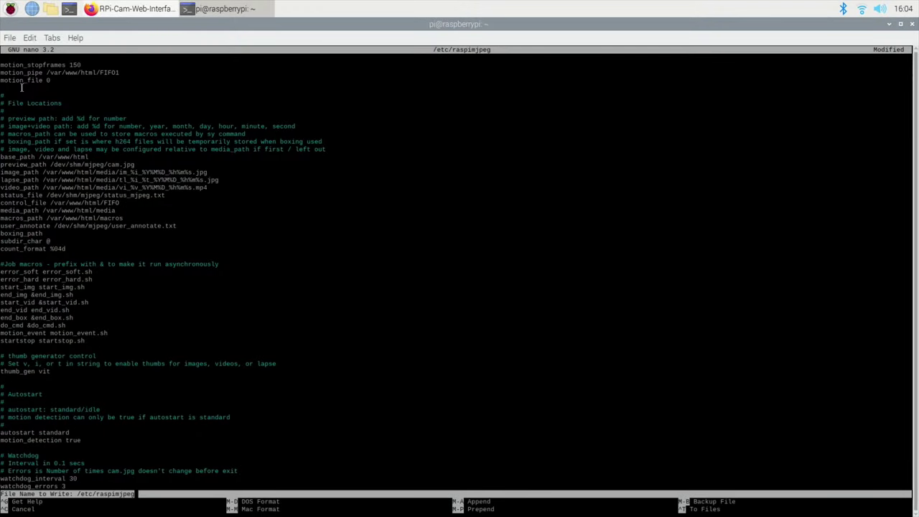
key(Return)
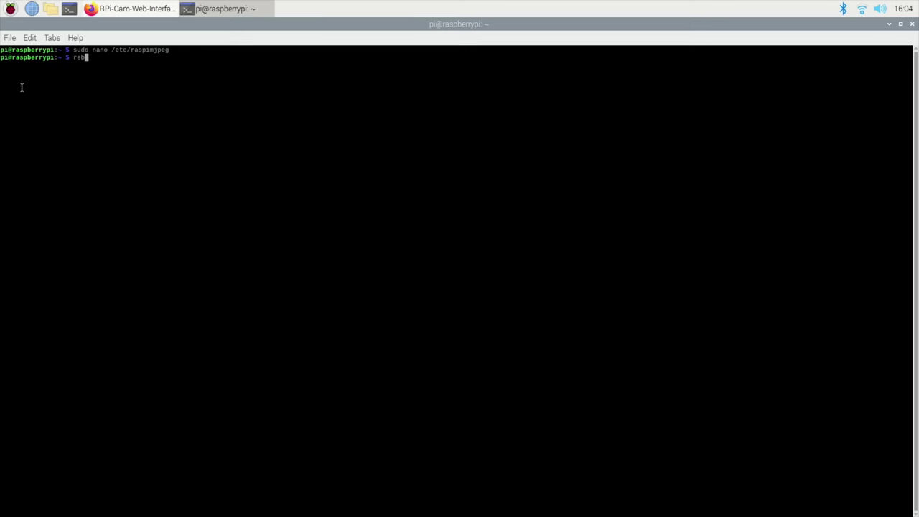
key(Return)
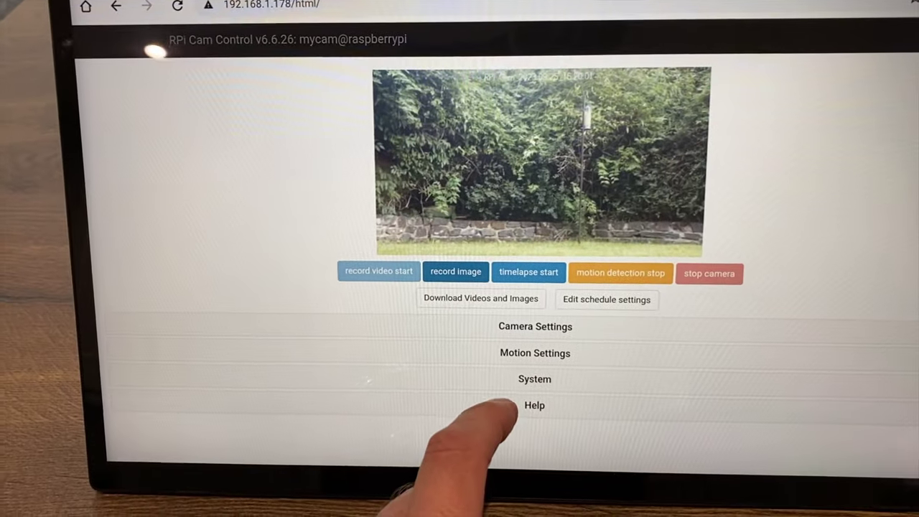
Step: Open Download Videos and Images to view the saved recordings and stills
click(439, 306)
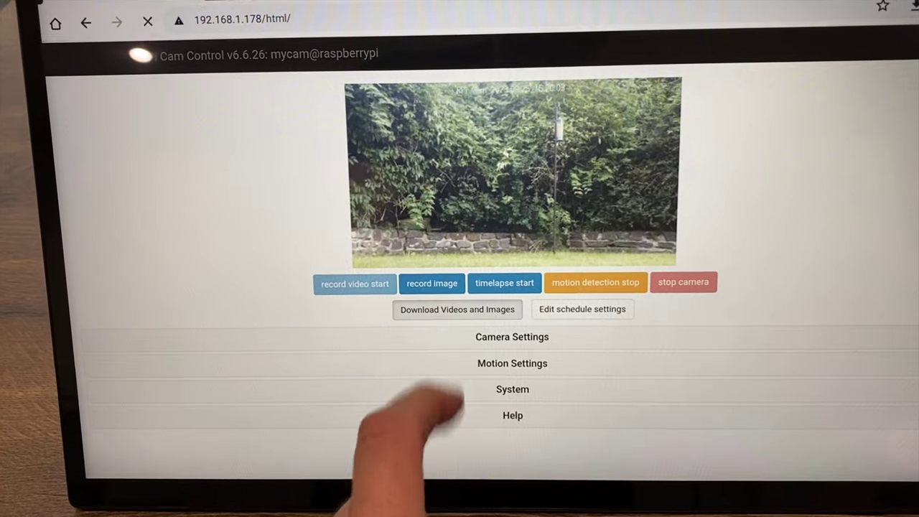